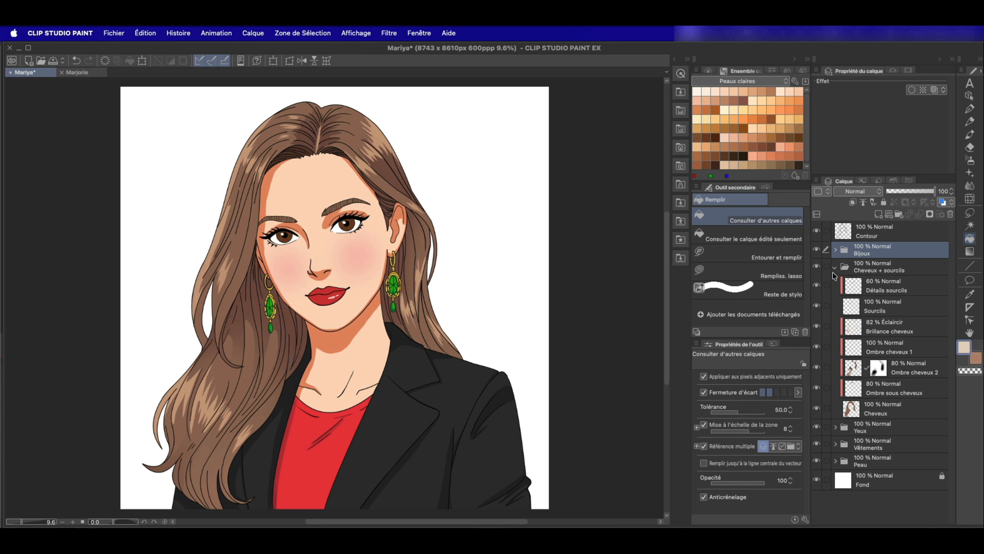
# Hide every colour folder so only Contour and Fond show, and add a new layer named Peau directly beneath Contour.
pyautogui.moveTo(819, 254); pyautogui.dragTo(821, 415)
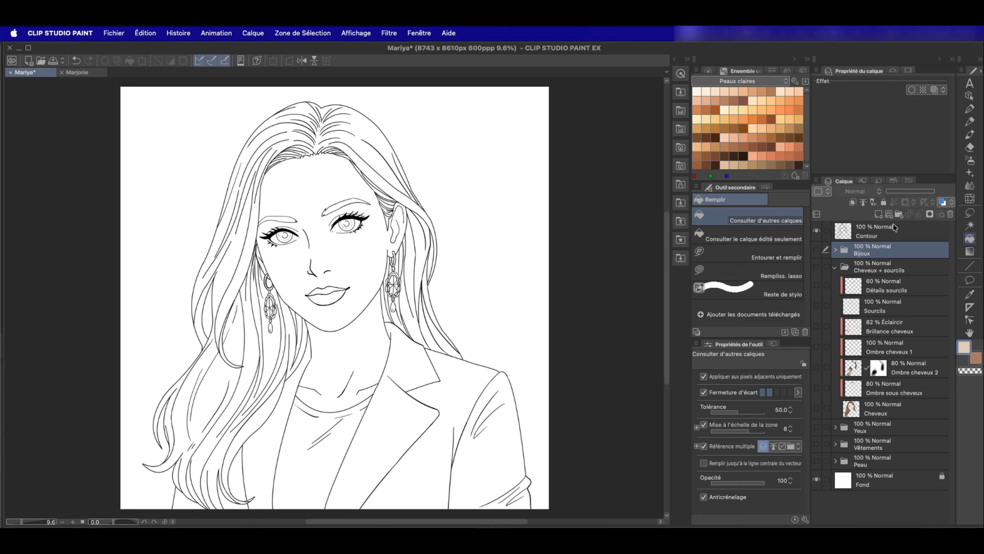
pyautogui.click(889, 212)
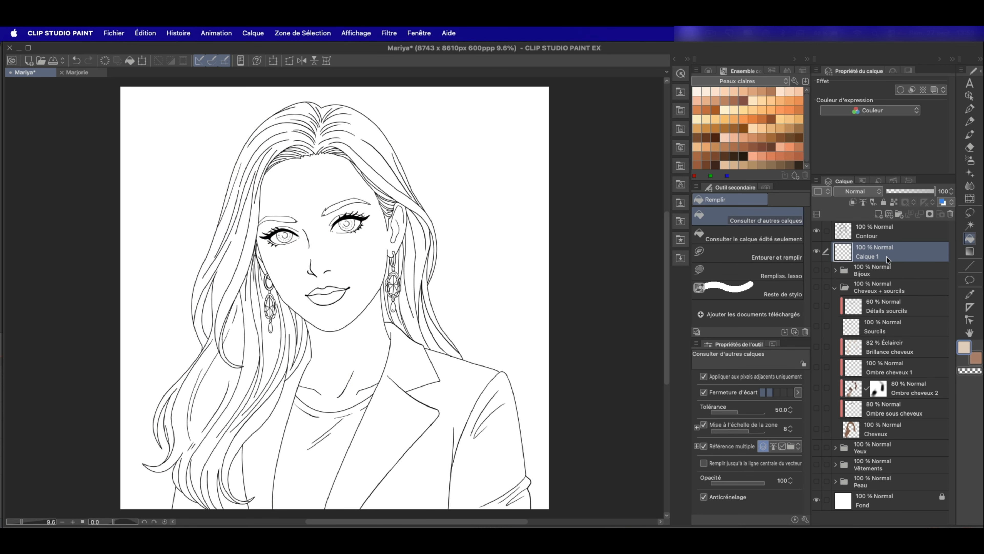
pyautogui.doubleClick(887, 254)
pyautogui.press('Return')
# Choose a light peach skin tone from the Peaux claires set and fill the face and neck on the Peau layer.
pyautogui.click(769, 102)
pyautogui.click(781, 110)
pyautogui.click(744, 98)
pyautogui.press('g')
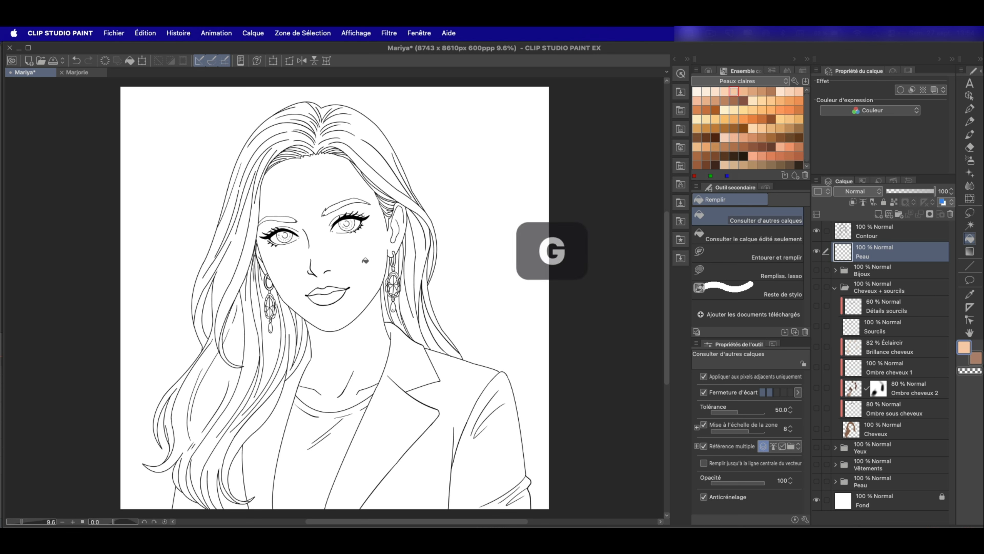
pyautogui.click(370, 274)
pyautogui.click(352, 347)
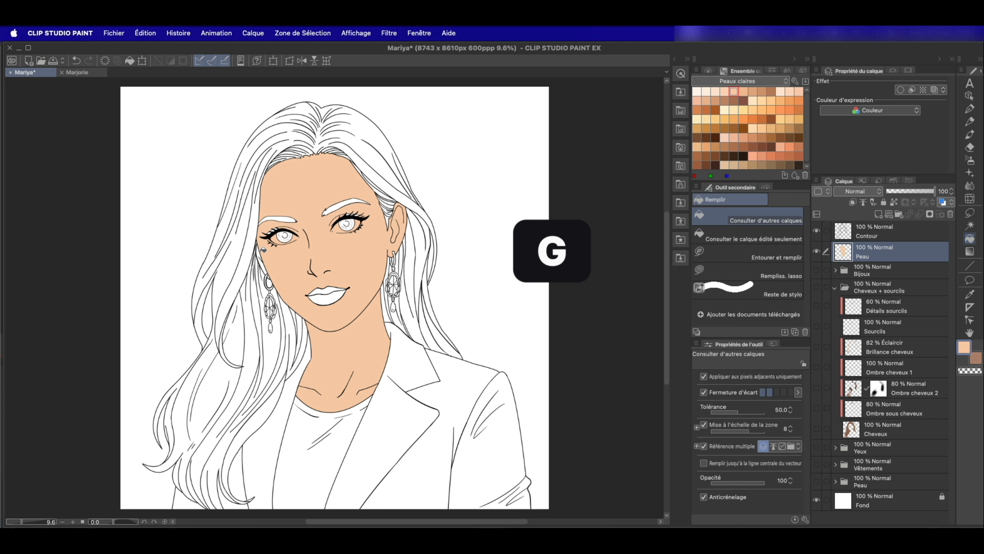
# Paint the unfilled skin gaps between the upper lashes of the left-hand eye with the Encre lisse copic brush.
pyautogui.scroll(6, 269, 252)
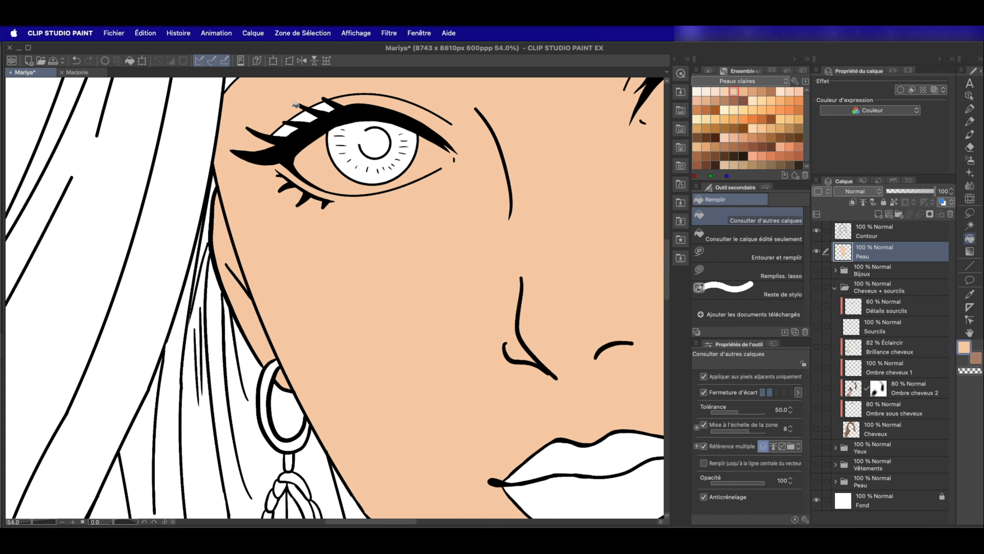
pyautogui.press('b')
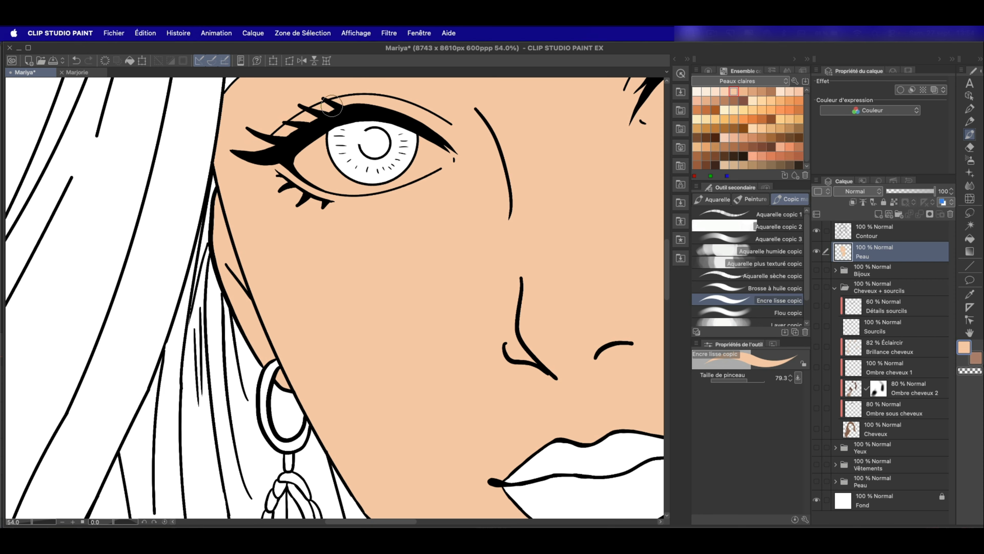
pyautogui.scroll(-5, 300, 124)
pyautogui.scroll(2, 263, 117)
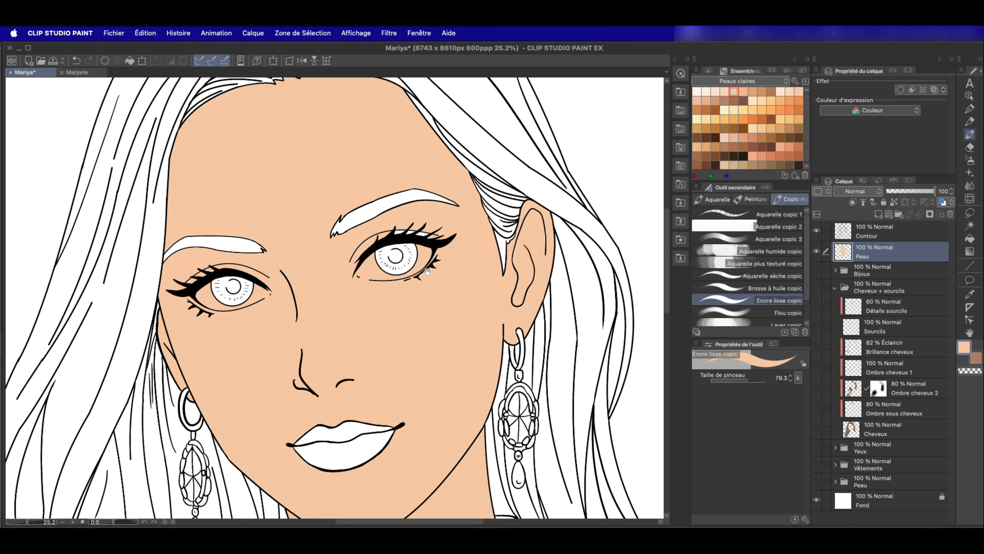
pyautogui.moveTo(407, 255); pyautogui.dragTo(448, 269)
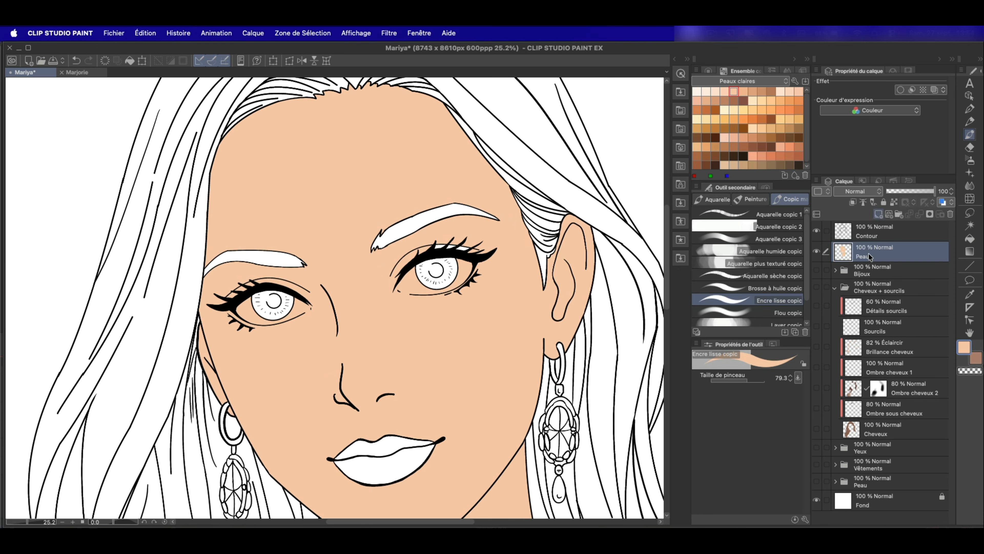
# Add a new layer directly beneath Peau and name it Blanc yeux.
pyautogui.click(879, 214)
pyautogui.moveTo(880, 260); pyautogui.dragTo(878, 280)
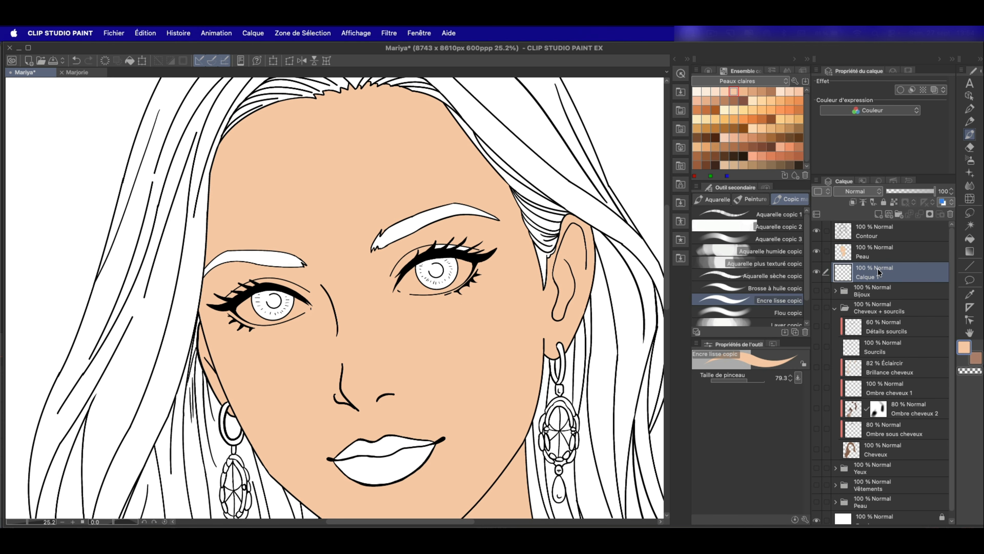
pyautogui.doubleClick(876, 277)
pyautogui.write('Blan yeux')
pyautogui.press('Left')
pyautogui.press('Left')
pyautogui.press('Left')
pyautogui.press('Left')
pyautogui.press('Left')
pyautogui.write('c')
pyautogui.press('Return')
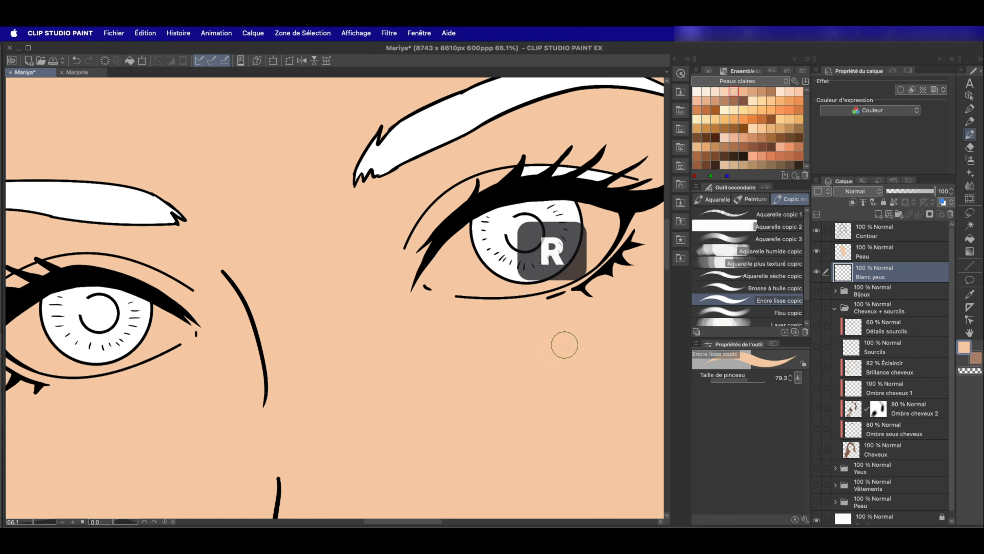
# Outline the inner shape of both eyes with the Lasso as one combined selection.
pyautogui.press('r')
pyautogui.moveTo(565, 345); pyautogui.dragTo(559, 231)
pyautogui.scroll(-3, 555, 260)
pyautogui.hscroll(2, 555, 260)
pyautogui.press('l')
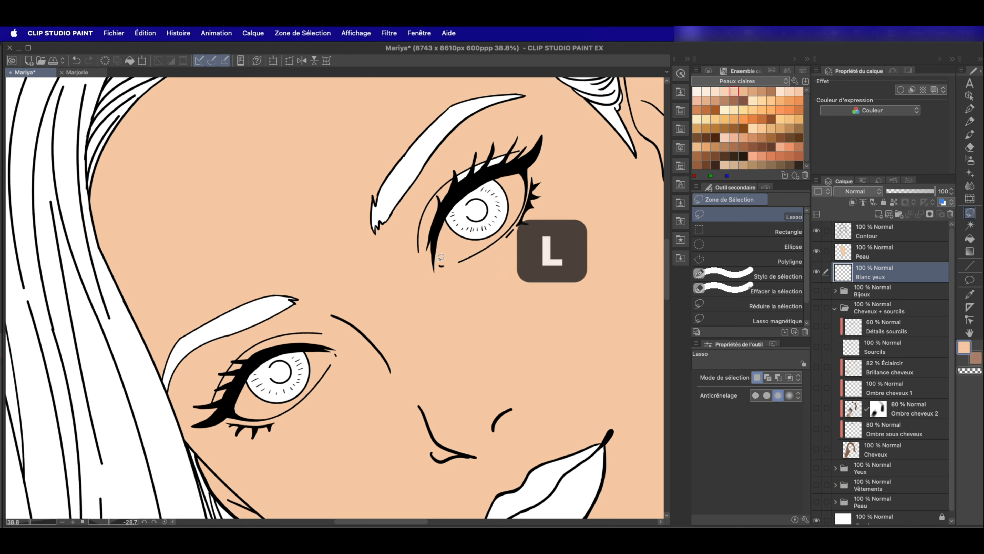
pyautogui.moveTo(438, 263)
pyautogui.mouseDown()
pyautogui.moveTo(475, 180)
pyautogui.moveTo(524, 167)
pyautogui.moveTo(484, 251)
pyautogui.moveTo(436, 270)
pyautogui.mouseUp()
pyautogui.press('shift')
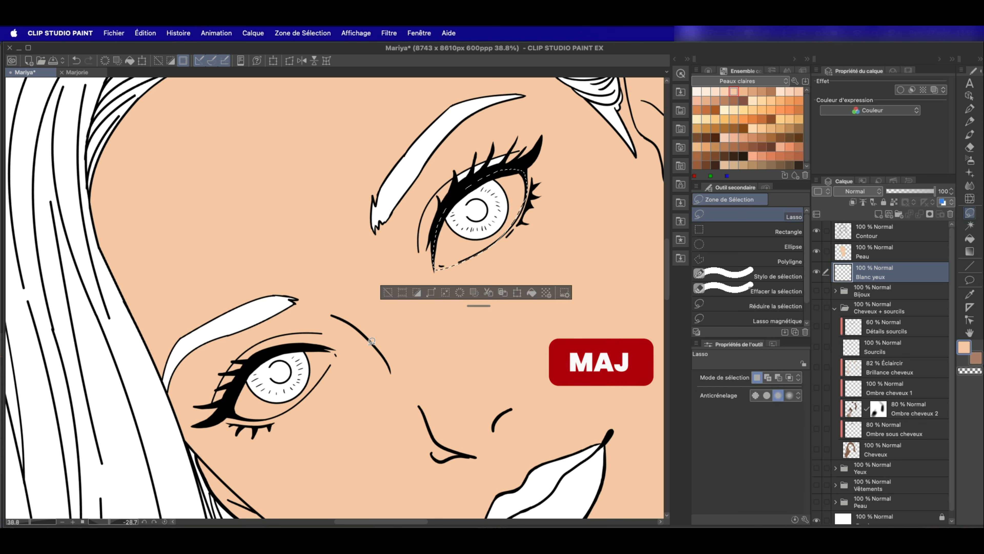
pyautogui.moveTo(228, 411)
pyautogui.mouseDown()
pyautogui.moveTo(248, 370)
pyautogui.moveTo(297, 346)
pyautogui.moveTo(305, 394)
pyautogui.moveTo(229, 413)
pyautogui.mouseUp()
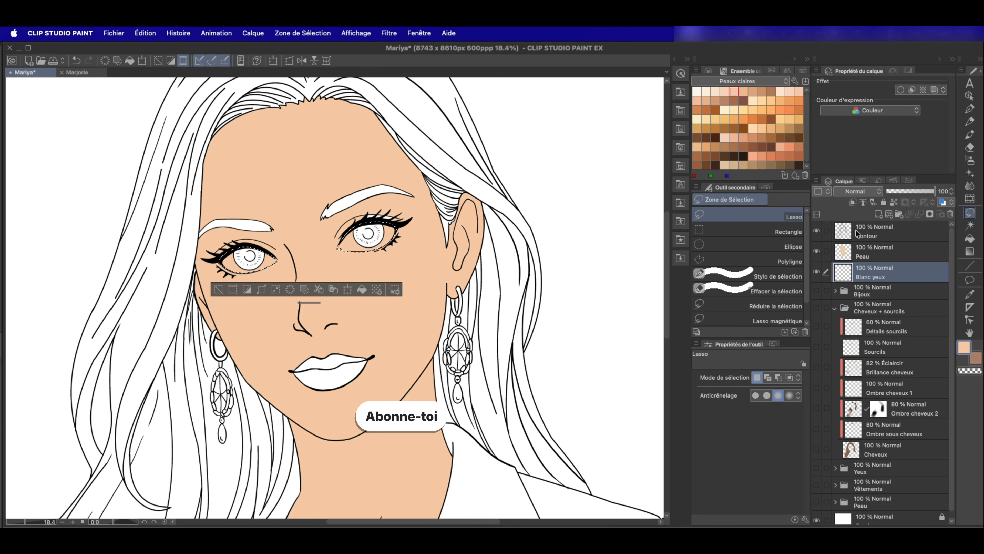
# Fill the selected eye shapes with white, clearing the selection, and move the Blanc yeux layer above Peau.
pyautogui.click(709, 70)
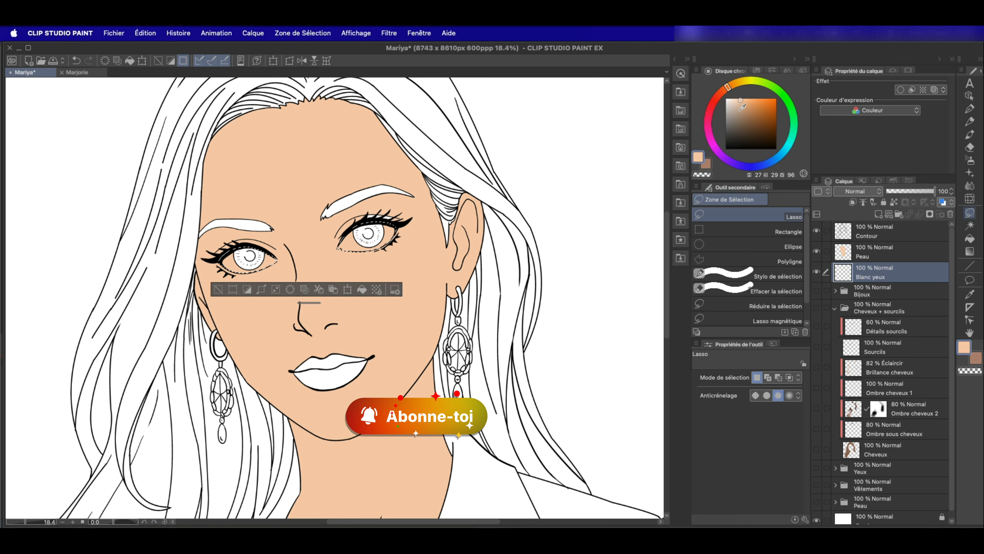
pyautogui.click(726, 99)
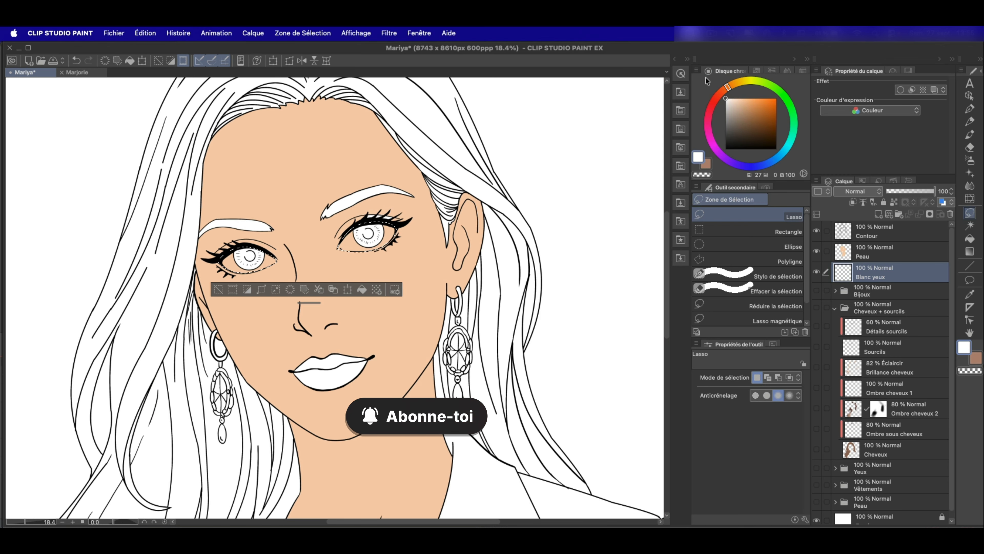
pyautogui.click(367, 288)
pyautogui.hotkey('ctrl', 'd')
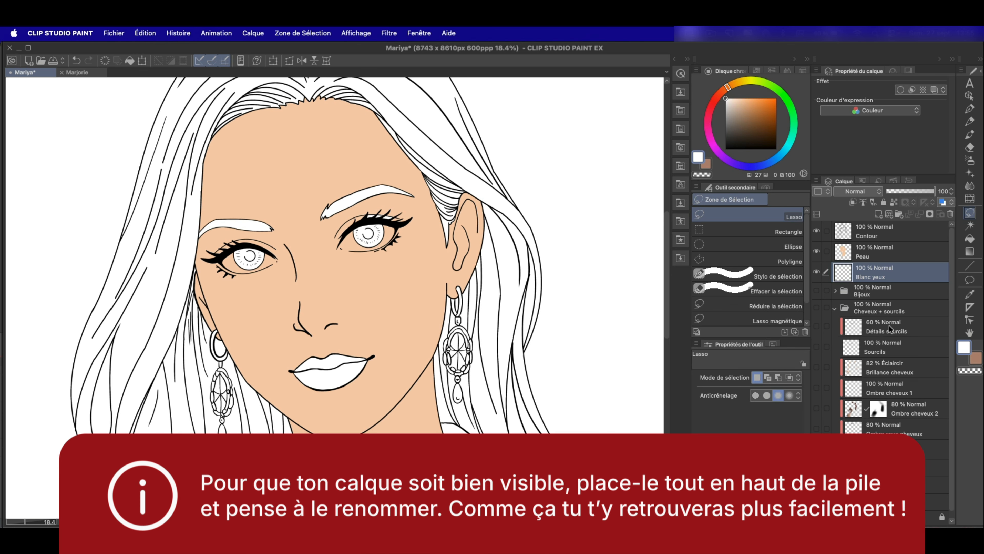
pyautogui.moveTo(887, 265); pyautogui.dragTo(887, 245)
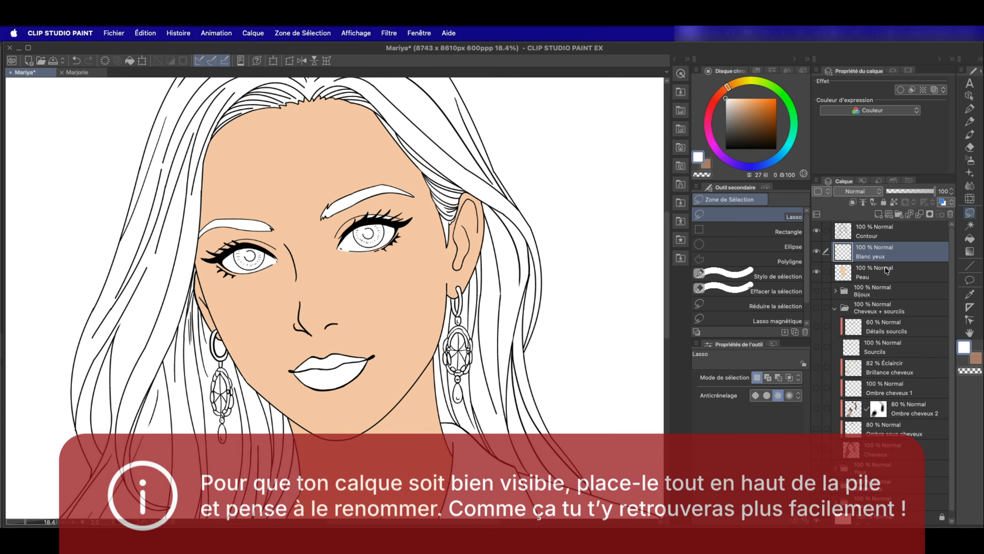
# On the Peau layer, sample the skin colour and paint the remaining white gaps between the right-hand eye's upper lashes.
pyautogui.click(885, 271)
pyautogui.press('super+space')
pyautogui.moveTo(368, 225); pyautogui.dragTo(461, 245)
pyautogui.press('b')
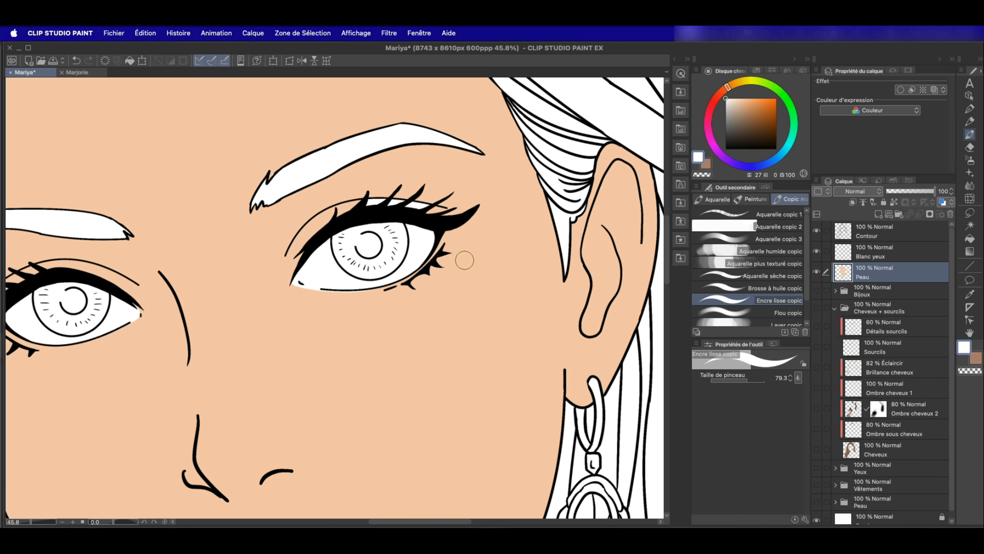
pyautogui.keyDown('alt'); pyautogui.click(492, 308); pyautogui.keyUp('alt')
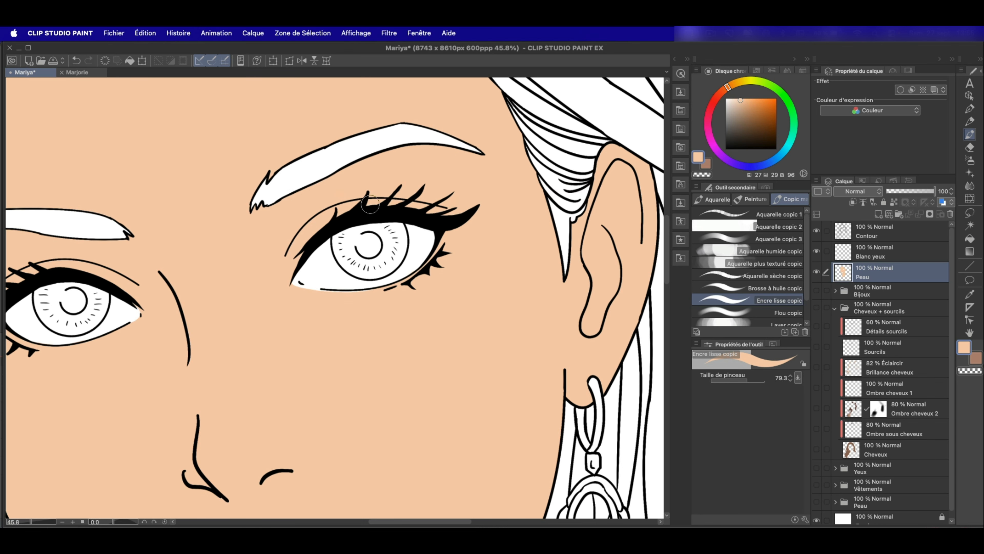
pyautogui.scroll(-5, 370, 204)
pyautogui.moveTo(337, 235); pyautogui.dragTo(407, 273)
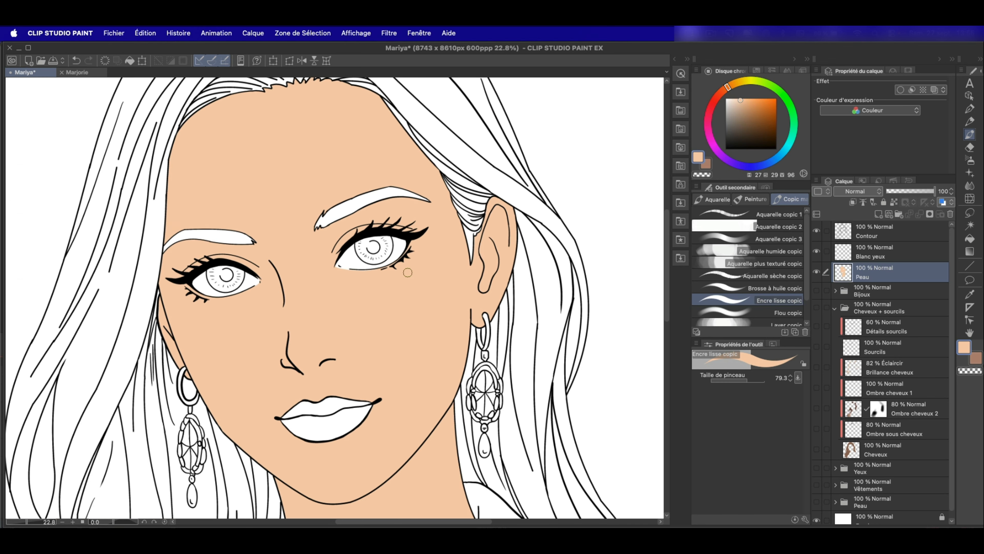
# Add a new layer named Iris and place it above Blanc yeux.
pyautogui.click(877, 214)
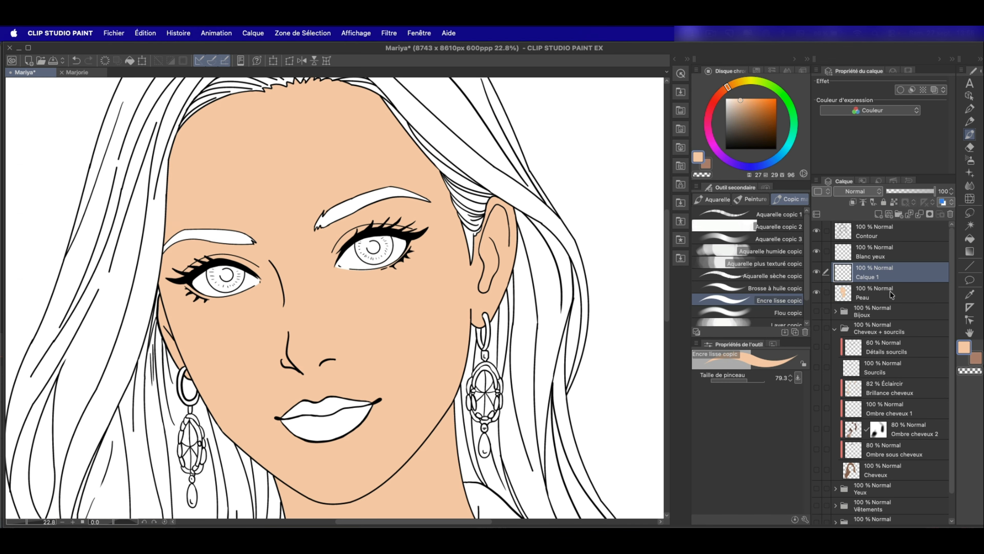
pyautogui.doubleClick(879, 276)
pyautogui.write('Iris')
pyautogui.press('Return')
pyautogui.moveTo(892, 269); pyautogui.dragTo(890, 244)
# Choose a dark brown with hue 27, saturation 62 and value 51, and fill both irises with it.
pyautogui.moveTo(348, 247); pyautogui.dragTo(438, 267)
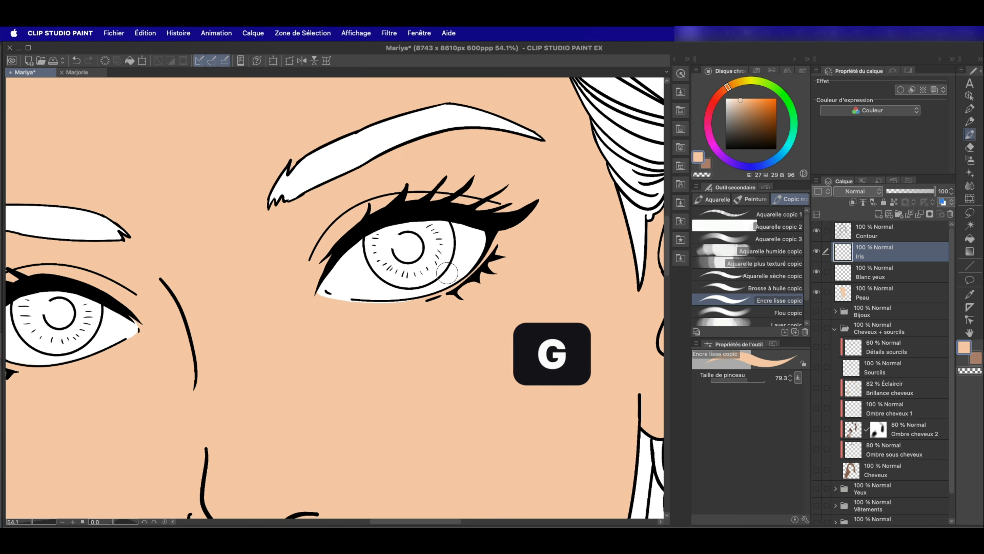
pyautogui.press('g')
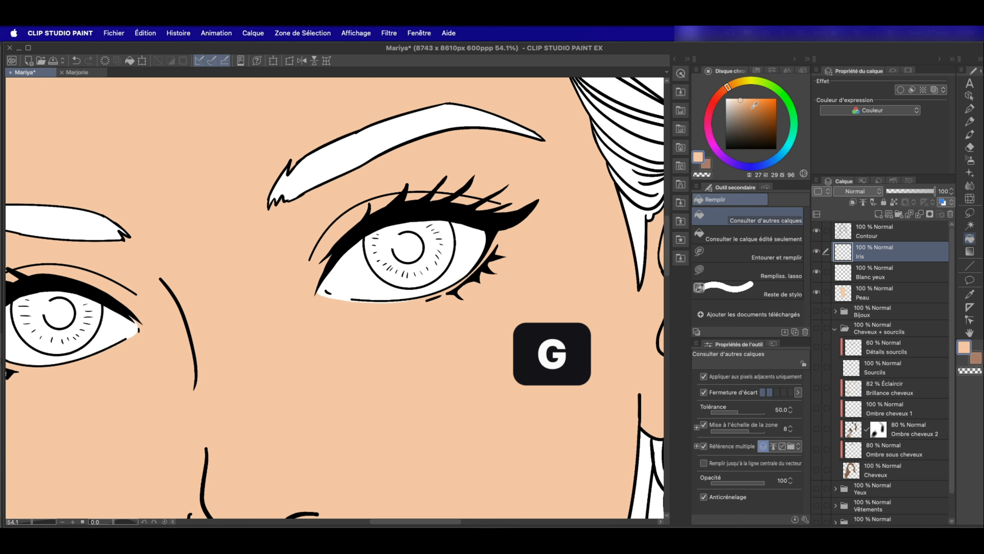
pyautogui.click(754, 115)
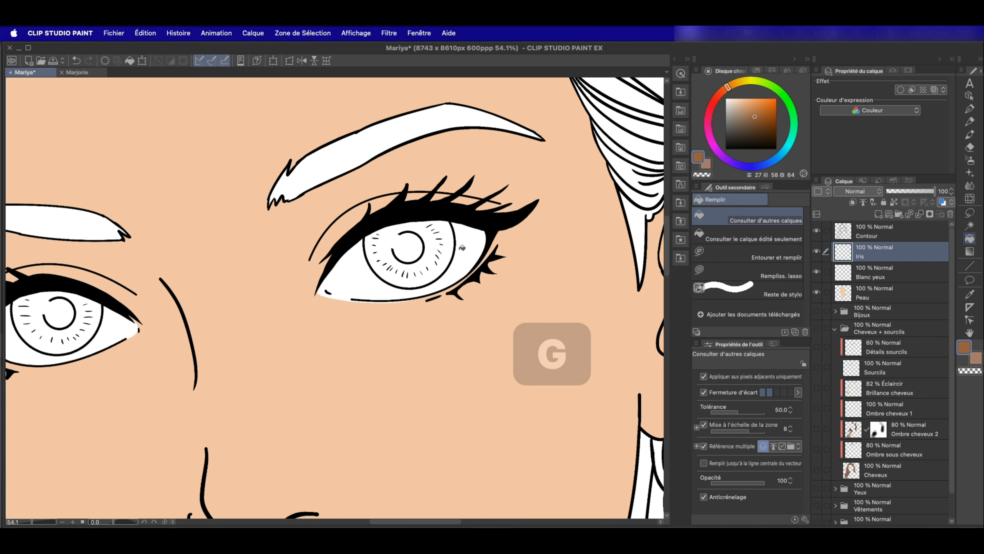
pyautogui.moveTo(756, 117); pyautogui.dragTo(756, 123)
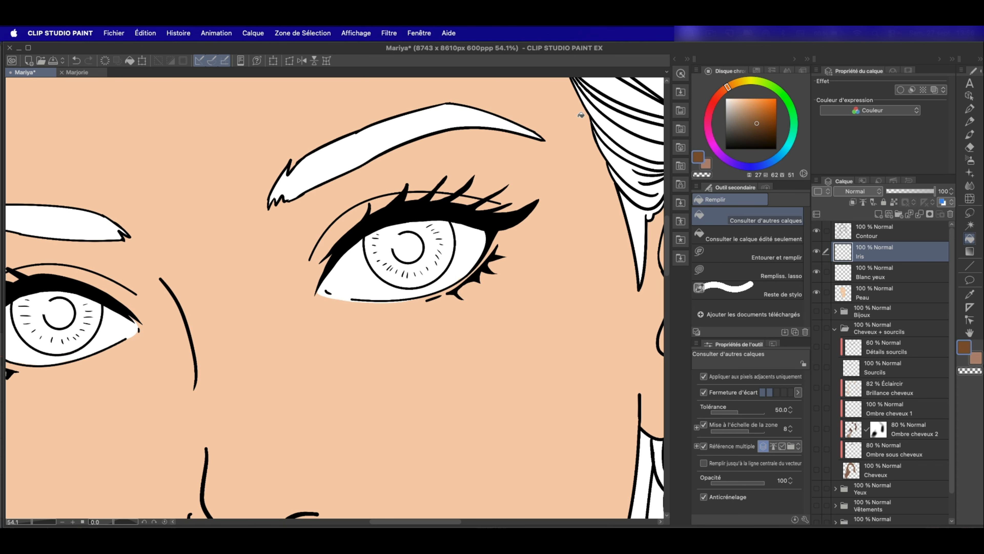
pyautogui.click(450, 248)
pyautogui.hscroll(-5, 333, 330)
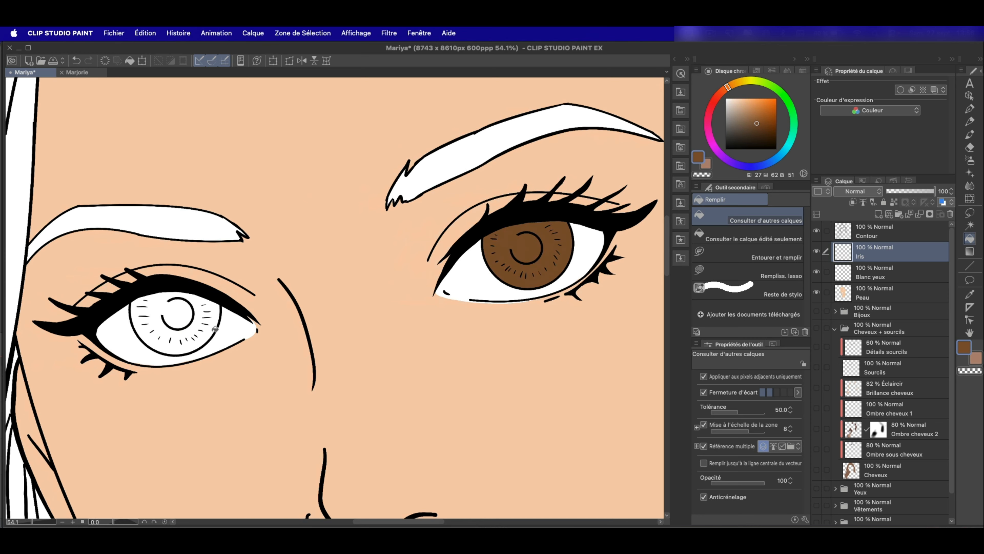
pyautogui.click(215, 329)
# Add a layer named Bouche above Iris and choose a red with hue 355, saturation 62 and value 91.
pyautogui.scroll(-5, 392, 187)
pyautogui.click(878, 213)
pyautogui.doubleClick(864, 256)
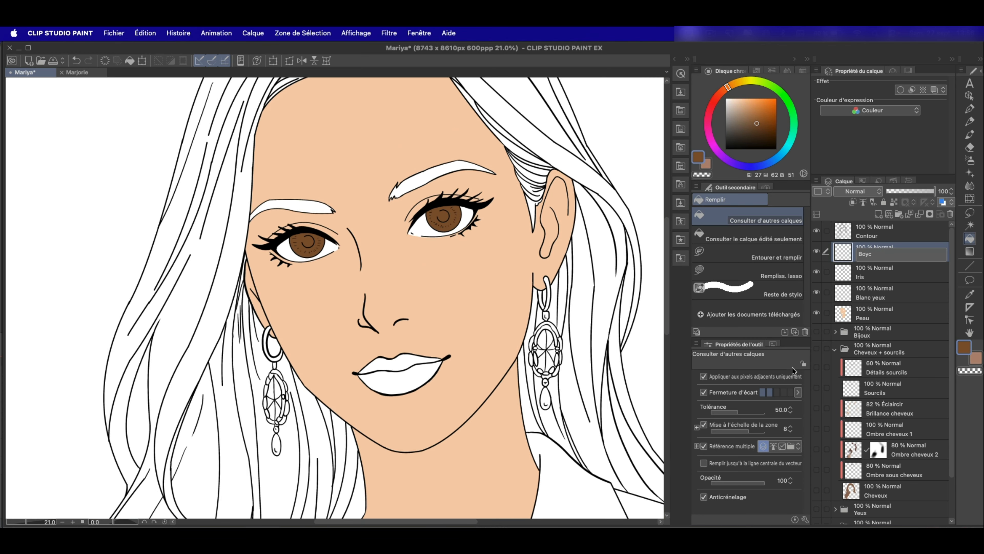
pyautogui.write('Bouche')
pyautogui.click(769, 101)
pyautogui.moveTo(768, 101); pyautogui.dragTo(757, 103)
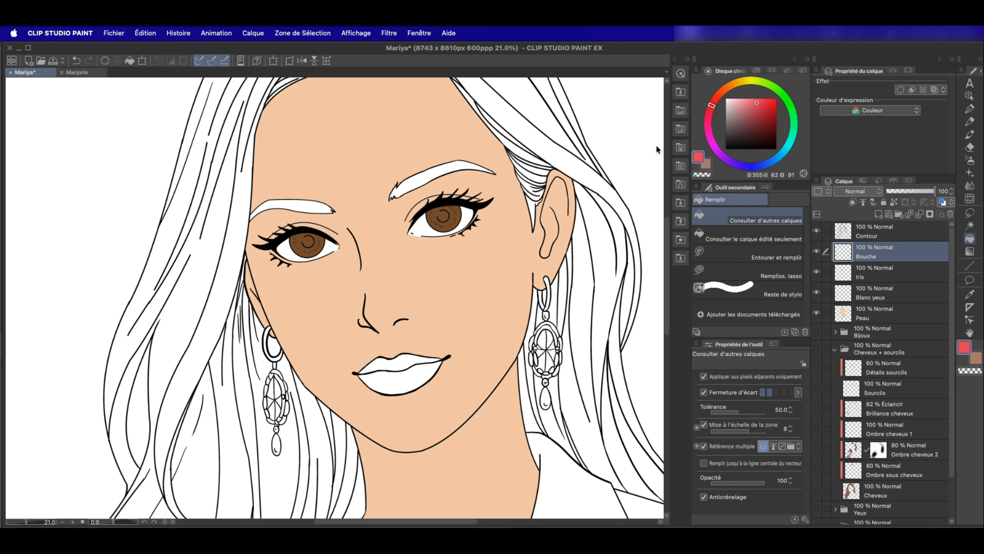
pyautogui.scroll(-2, 387, 310)
pyautogui.hscroll(2, 388, 310)
pyautogui.click(375, 332)
pyautogui.click(375, 335)
pyautogui.scroll(-1, 468, 310)
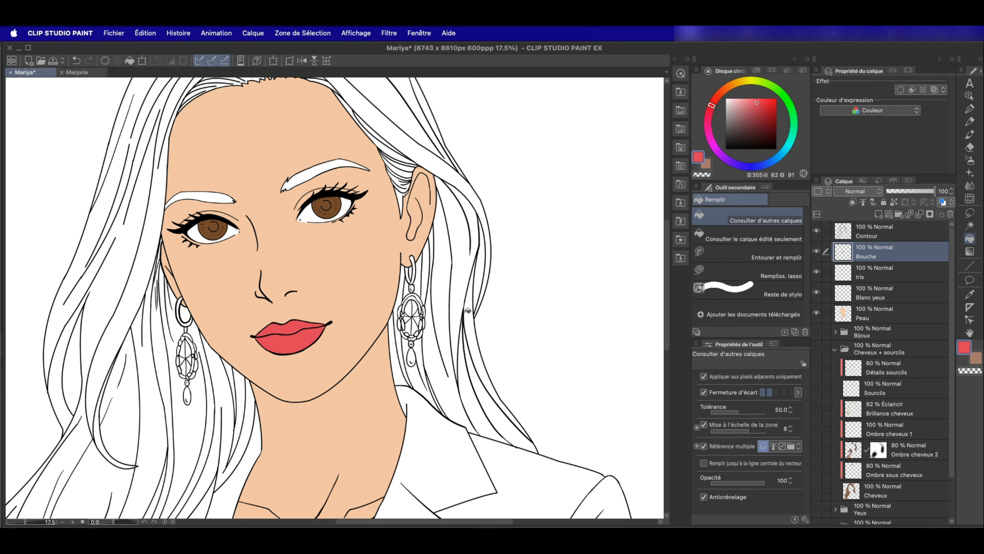
pyautogui.press('Delete')
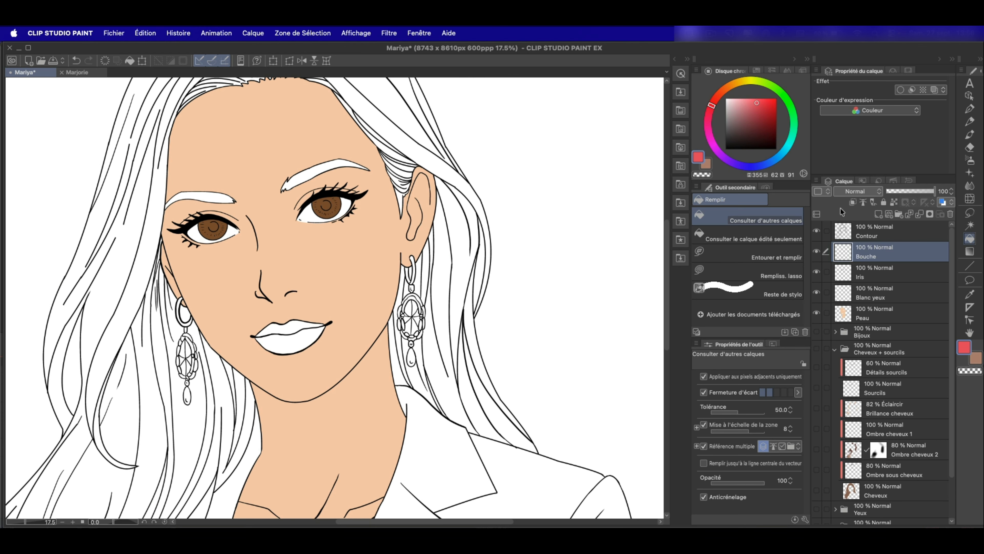
# With the Contour layer active, auto-select both lips and paint them red inside the selection with the Encre lisse copic brush.
pyautogui.click(877, 233)
pyautogui.scroll(5, 289, 306)
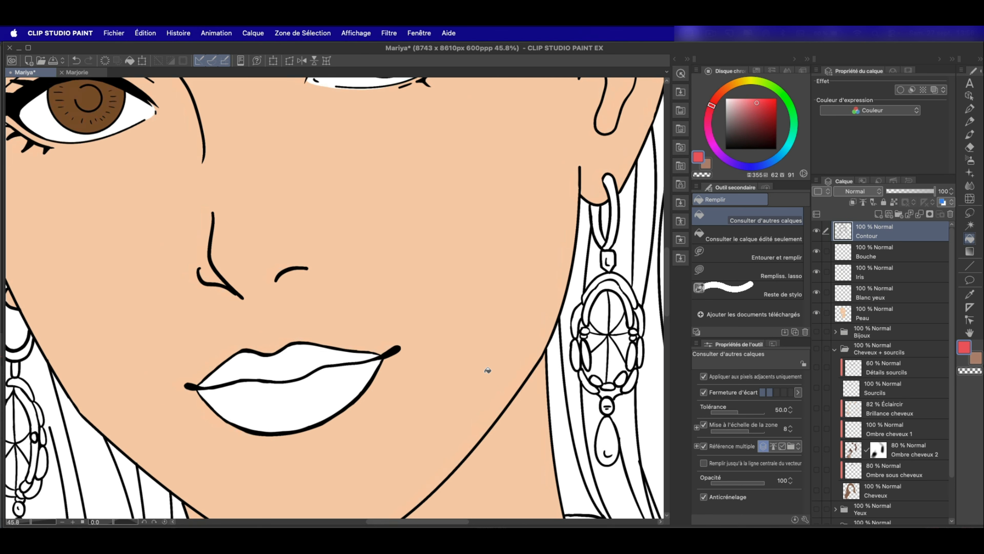
pyautogui.hotkey('shift', 'w')
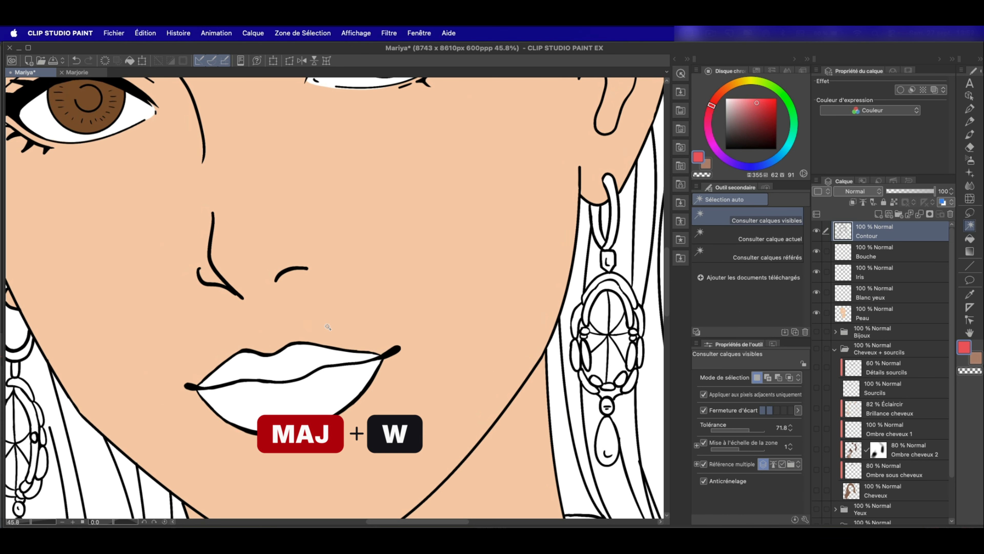
pyautogui.click(305, 364)
pyautogui.keyDown('shift'); pyautogui.click(327, 382); pyautogui.keyUp('shift')
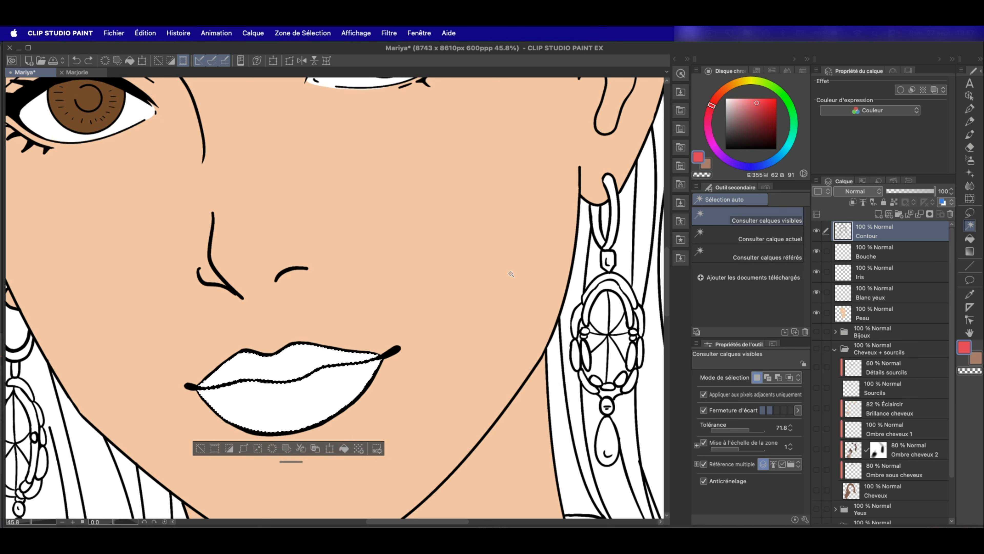
pyautogui.press('b')
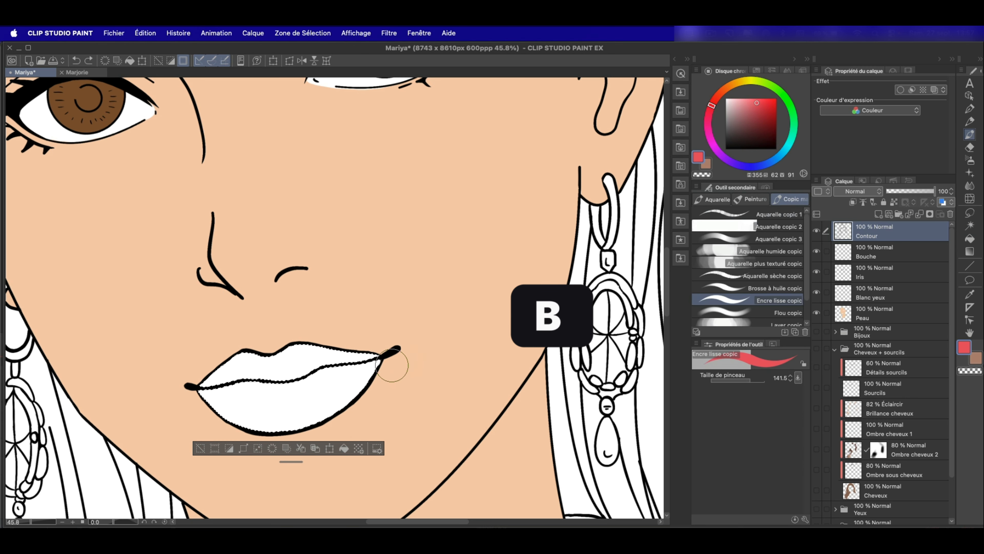
pyautogui.moveTo(275, 378)
pyautogui.mouseDown()
pyautogui.moveTo(194, 411)
pyautogui.moveTo(292, 327)
pyautogui.moveTo(405, 328)
pyautogui.mouseUp()
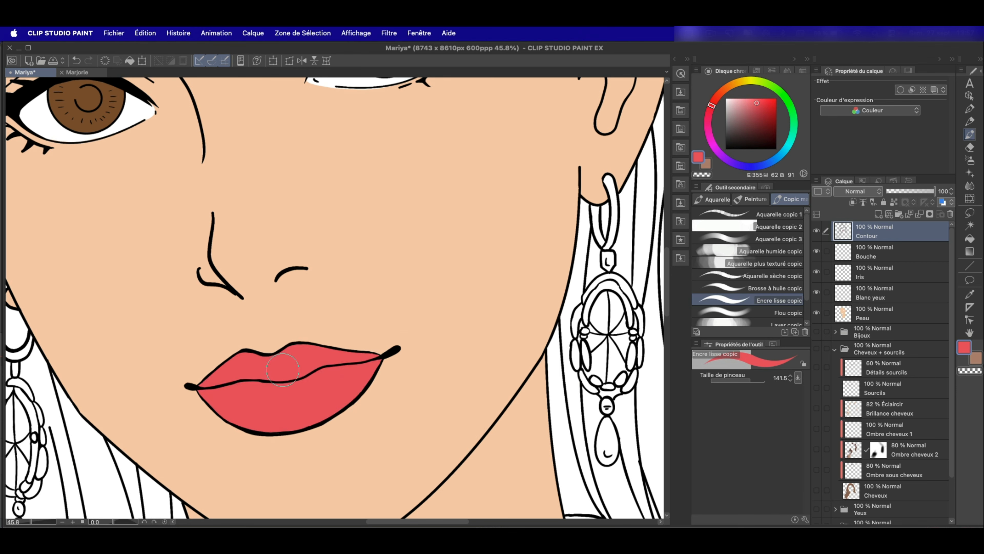
# Undo the last brush painting on the lips and fill the lip selection with the current red.
pyautogui.press('super+z')
pyautogui.hotkey('alt', 'BackSpace')
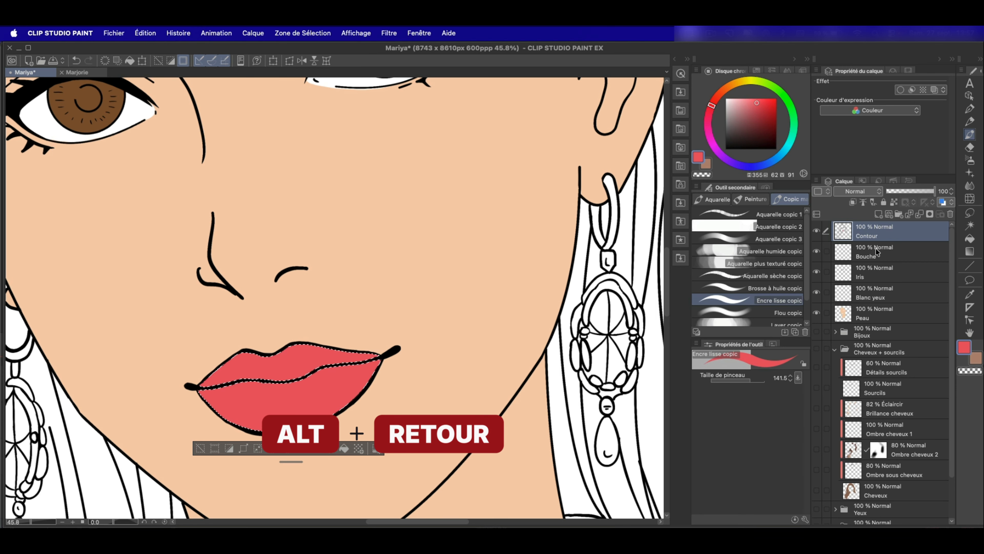
pyautogui.press('super+minus')
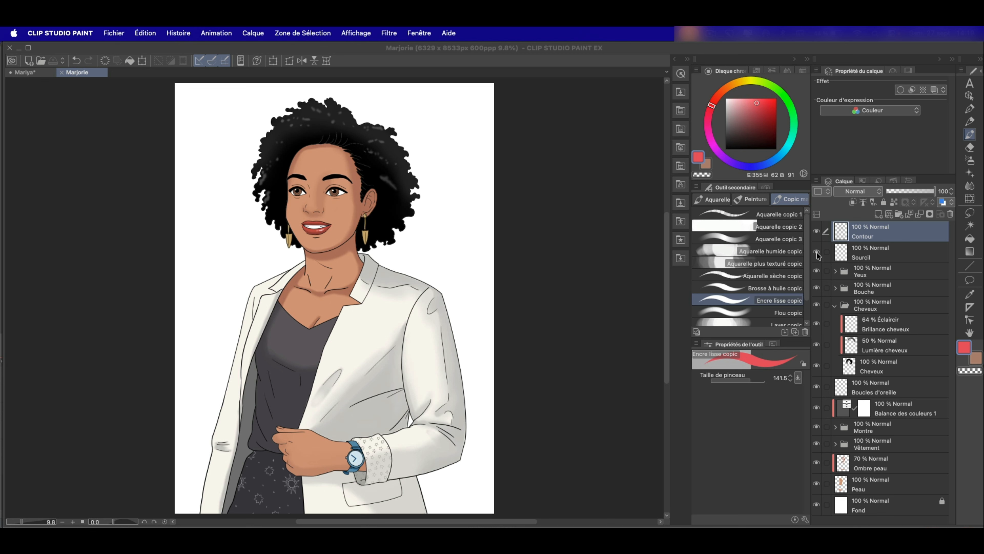
# In the second portrait document, hide every layer except Contour, Fond and the Tricot layer inside the Vêtement folder.
pyautogui.moveTo(817, 254); pyautogui.dragTo(815, 389)
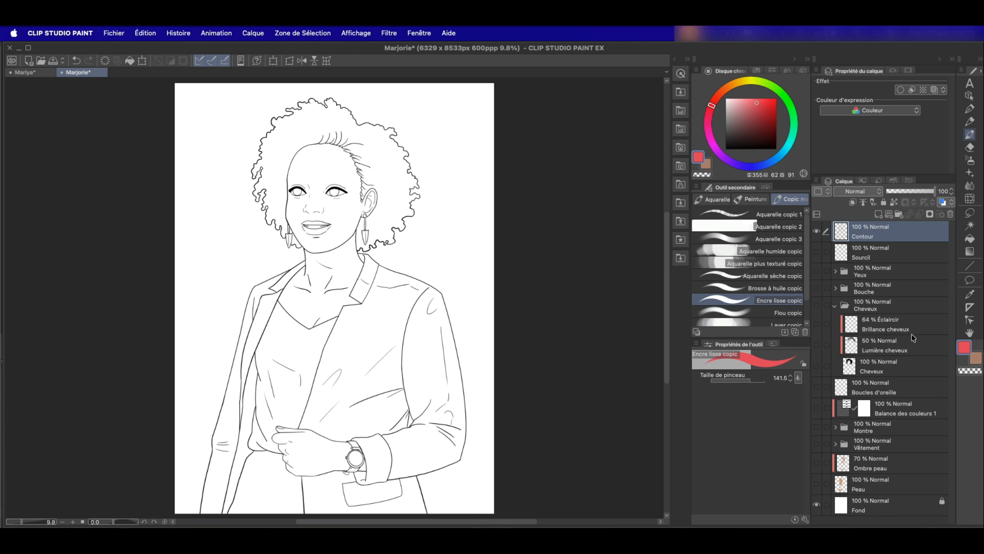
pyautogui.click(826, 443)
pyautogui.click(836, 444)
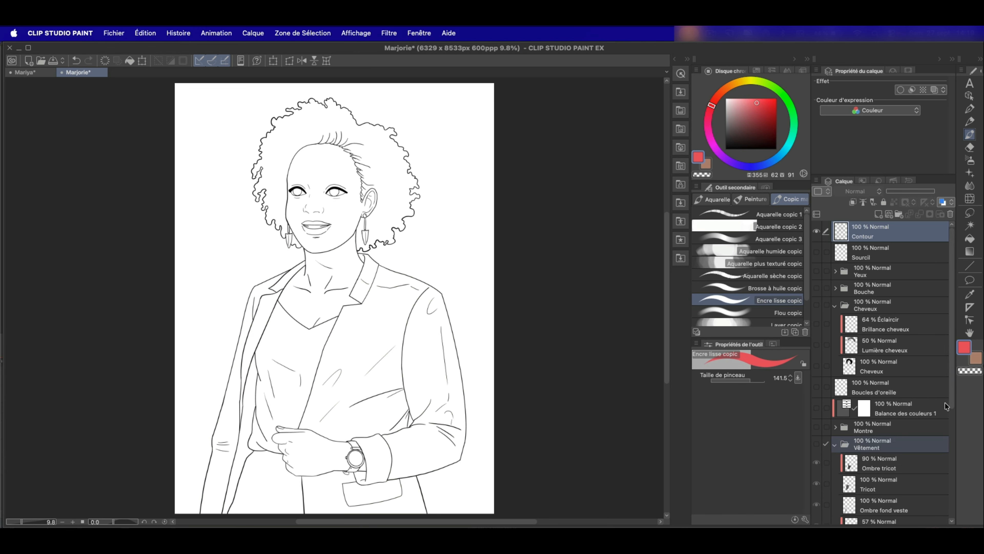
pyautogui.scroll(-5, 945, 402)
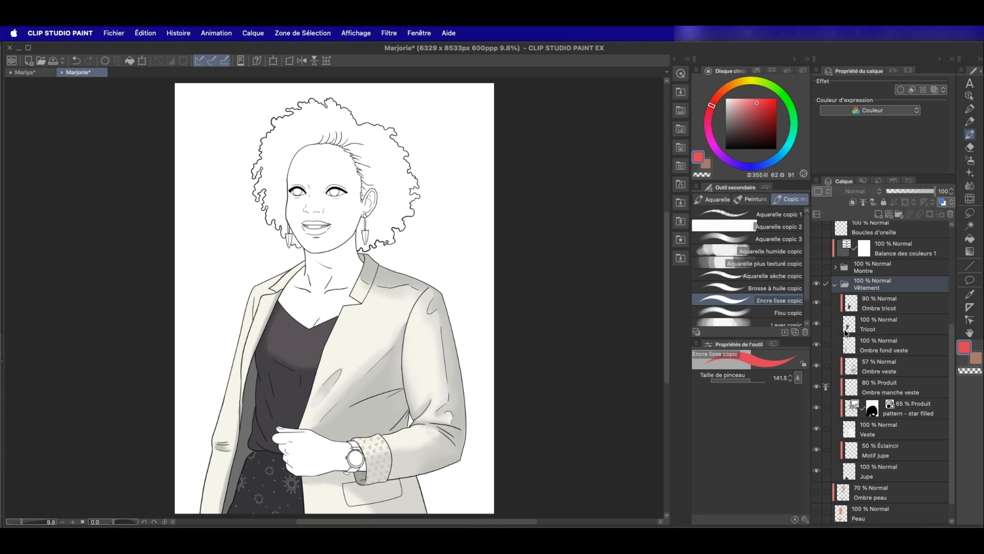
pyautogui.click(816, 303)
pyautogui.moveTo(817, 345); pyautogui.dragTo(817, 470)
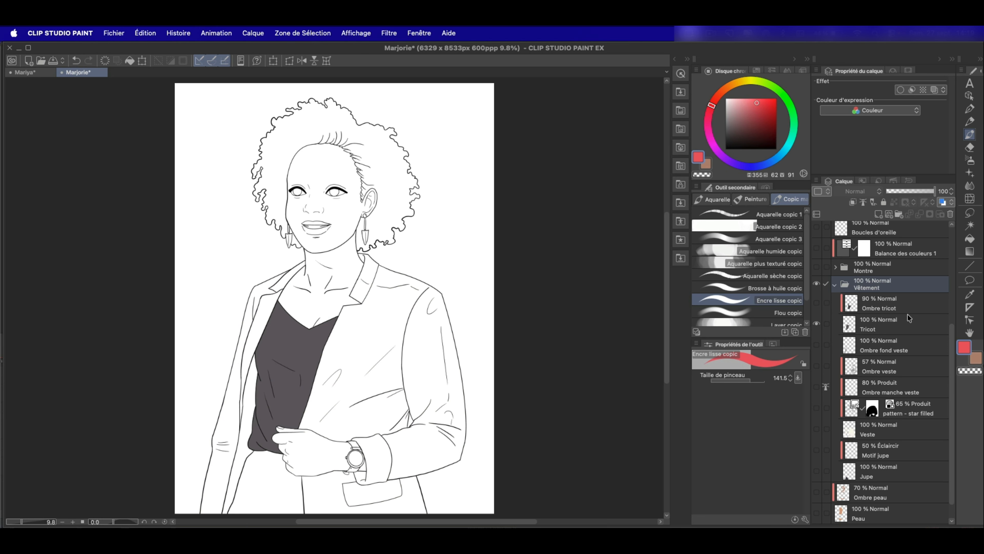
# Add a new layer clipped directly above Tricot and name it Ombre tricot.
pyautogui.click(903, 324)
pyautogui.click(879, 214)
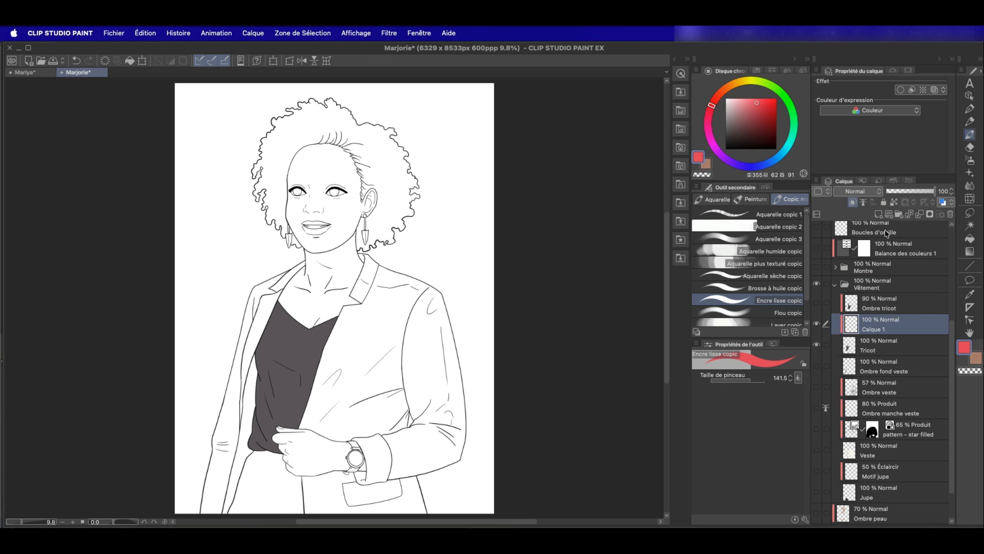
pyautogui.doubleClick(893, 328)
pyautogui.write('OMbre triuc')
pyautogui.press('Return')
# Sample the top's grey, darken it to hue 315, saturation 2, value 23, and airbrush a soft shadow over the top's lower part.
pyautogui.press('b')
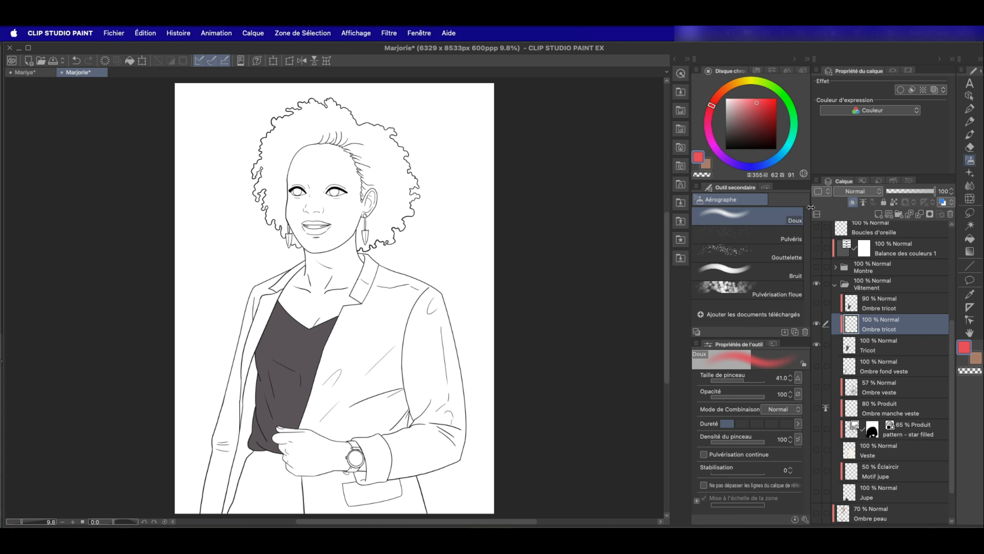
pyautogui.keyDown('alt'); pyautogui.click(309, 345); pyautogui.keyUp('alt')
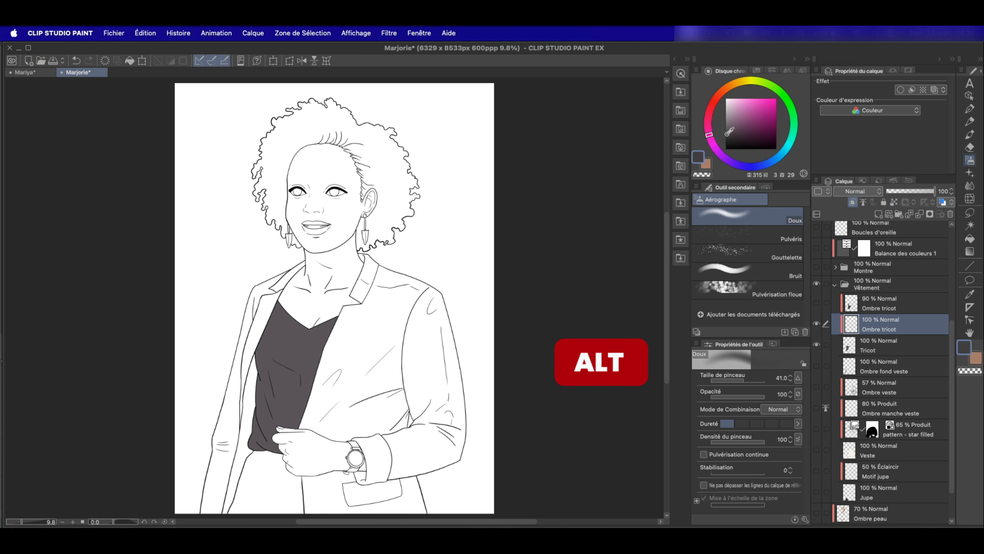
pyautogui.click(727, 137)
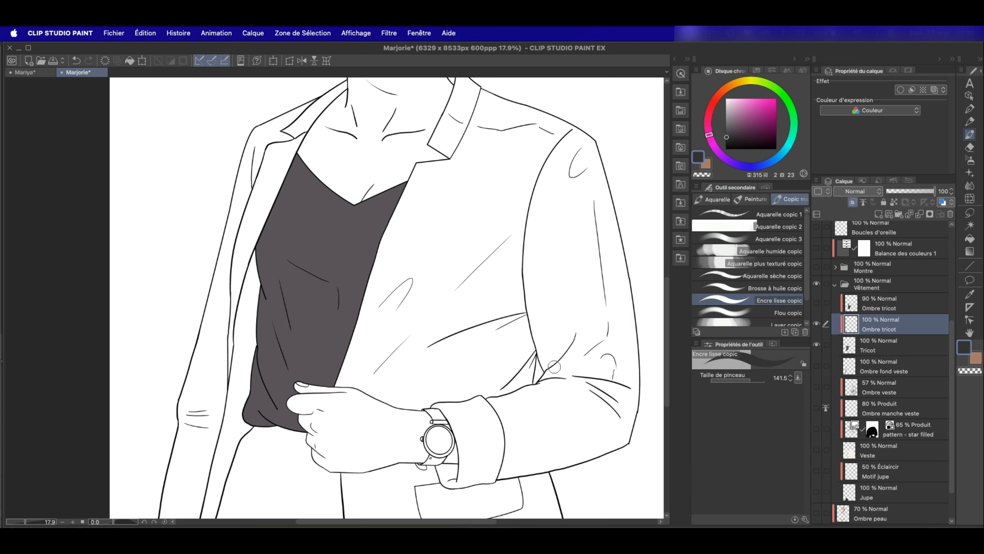
pyautogui.press('b')
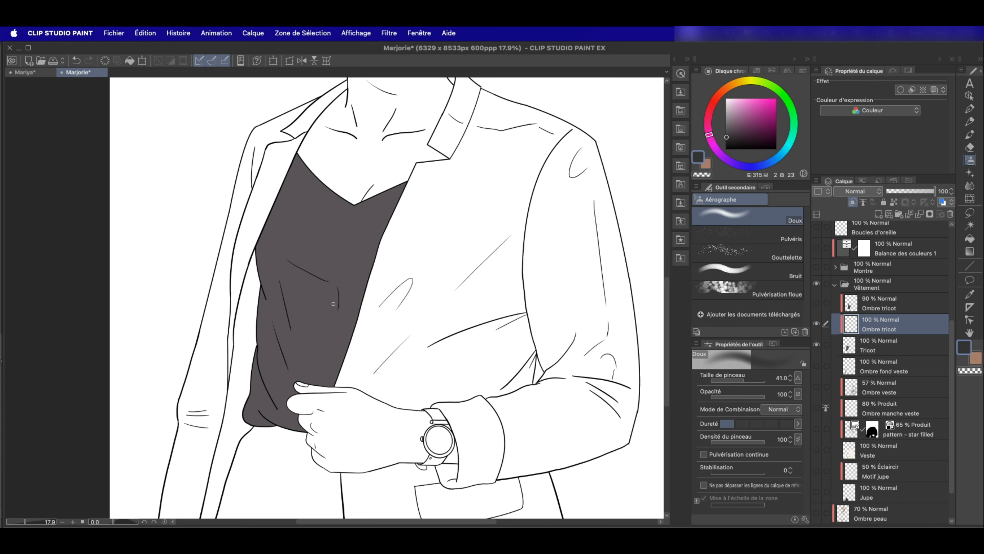
pyautogui.moveTo(326, 305)
pyautogui.mouseDown()
pyautogui.moveTo(351, 305)
pyautogui.moveTo(279, 316)
pyautogui.moveTo(341, 323)
pyautogui.moveTo(310, 271)
pyautogui.mouseUp()
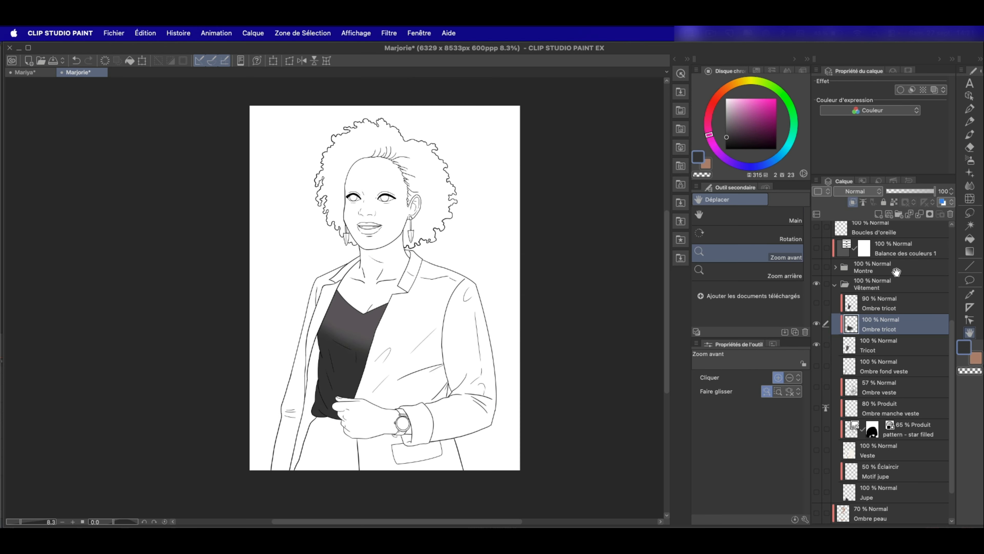
# Show the Peau layer, add a clipped layer directly above it and name it Ombre peau.
pyautogui.moveTo(904, 300); pyautogui.dragTo(907, 238)
pyautogui.click(816, 492)
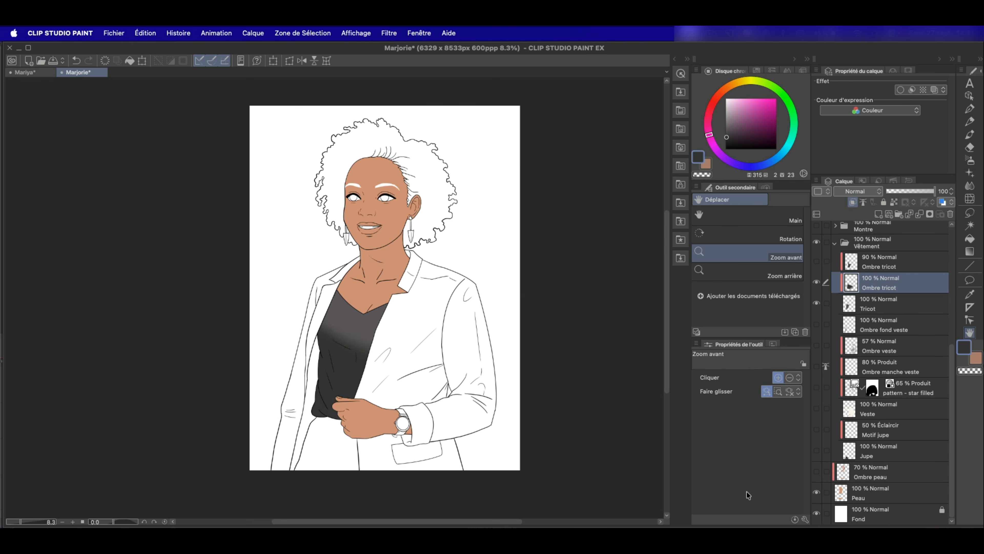
pyautogui.click(896, 490)
pyautogui.press('super+shift+n')
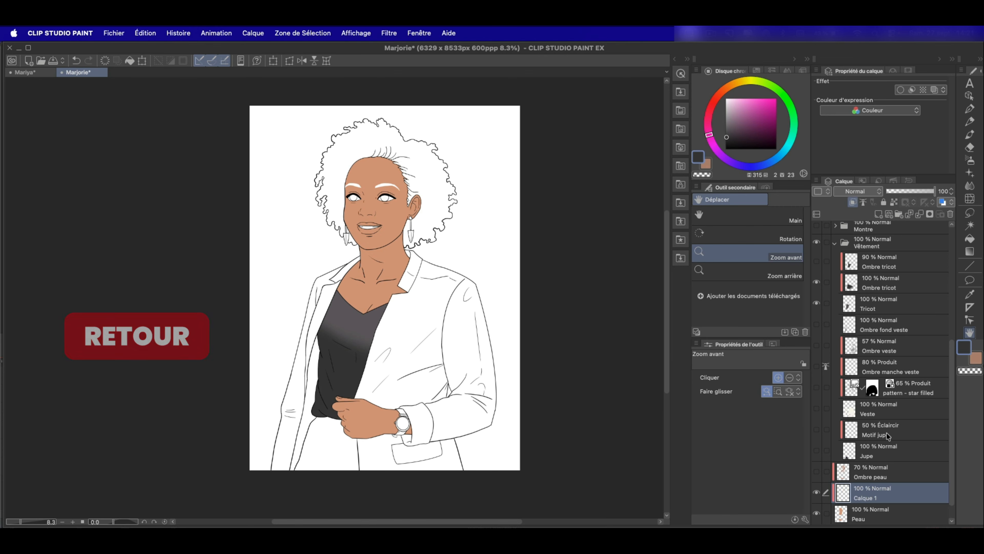
pyautogui.moveTo(894, 473); pyautogui.dragTo(895, 512)
pyautogui.press('Return')
# With the Doux airbrush, sample the skin tone and darken it to hue 21, saturation 41 and value 61.
pyautogui.moveTo(397, 265)
pyautogui.mouseDown()
pyautogui.moveTo(430, 256)
pyautogui.moveTo(403, 339)
pyautogui.mouseUp()
pyautogui.press('b')
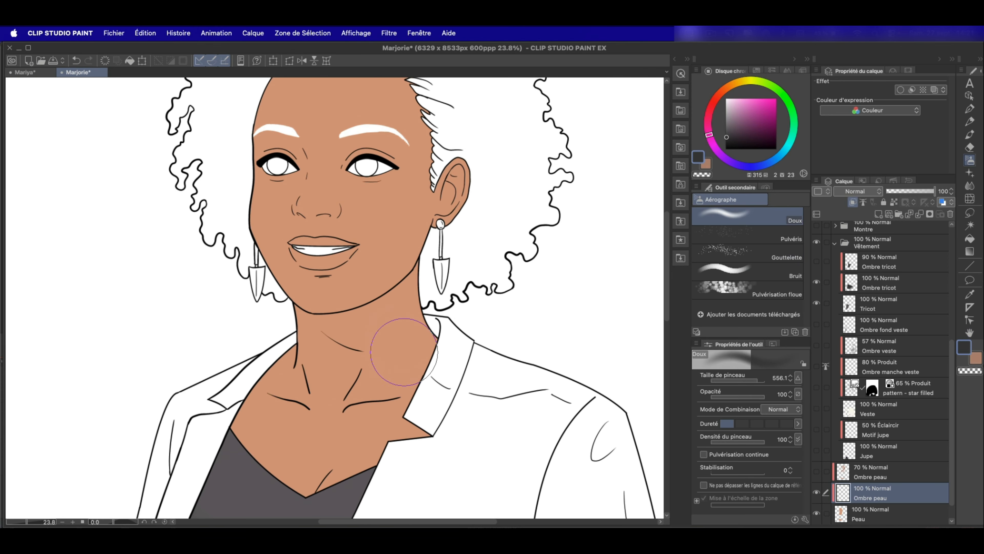
pyautogui.press('b')
pyautogui.keyDown('alt'); pyautogui.click(402, 351); pyautogui.keyUp('alt')
pyautogui.press('b')
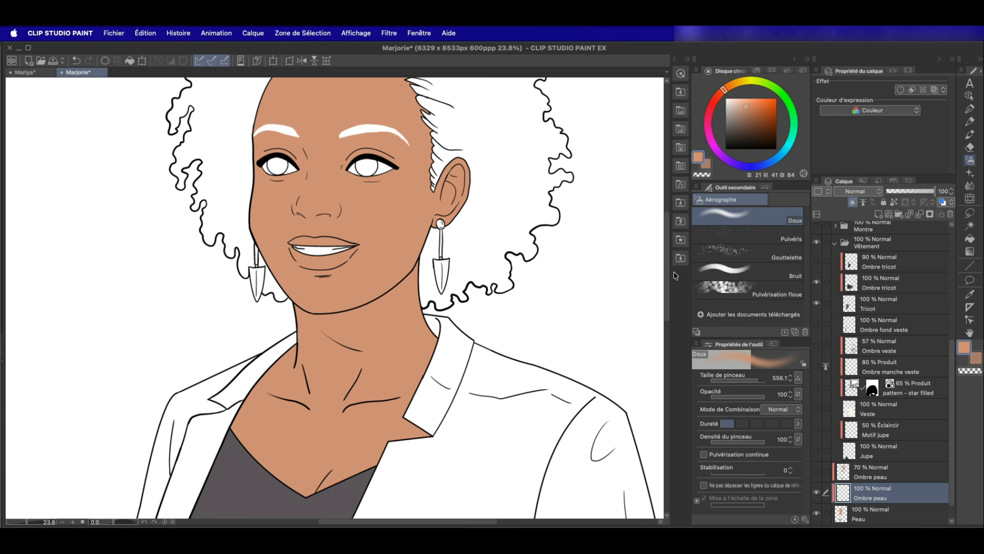
pyautogui.moveTo(519, 308); pyautogui.dragTo(507, 359)
pyautogui.moveTo(513, 364); pyautogui.dragTo(508, 359)
pyautogui.click(748, 122)
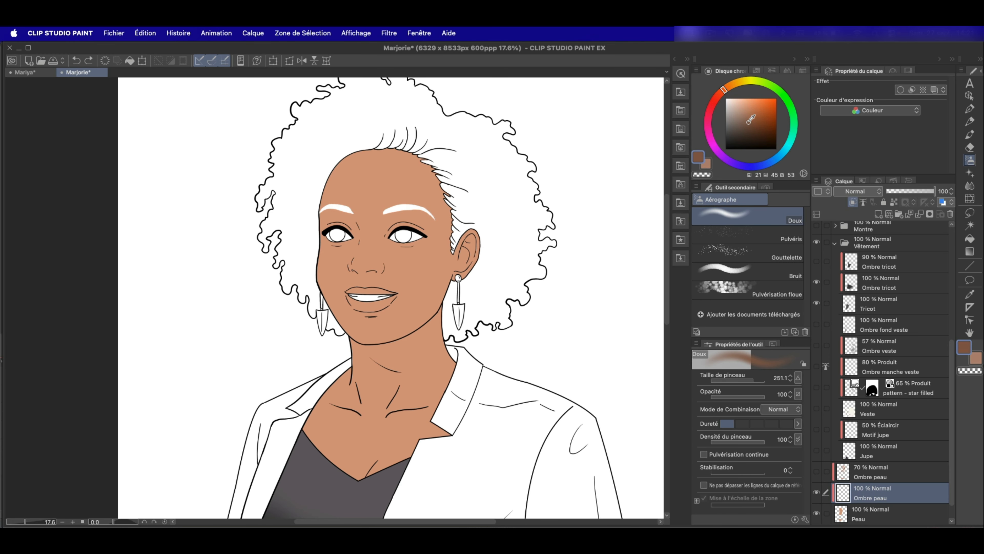
pyautogui.click(746, 106)
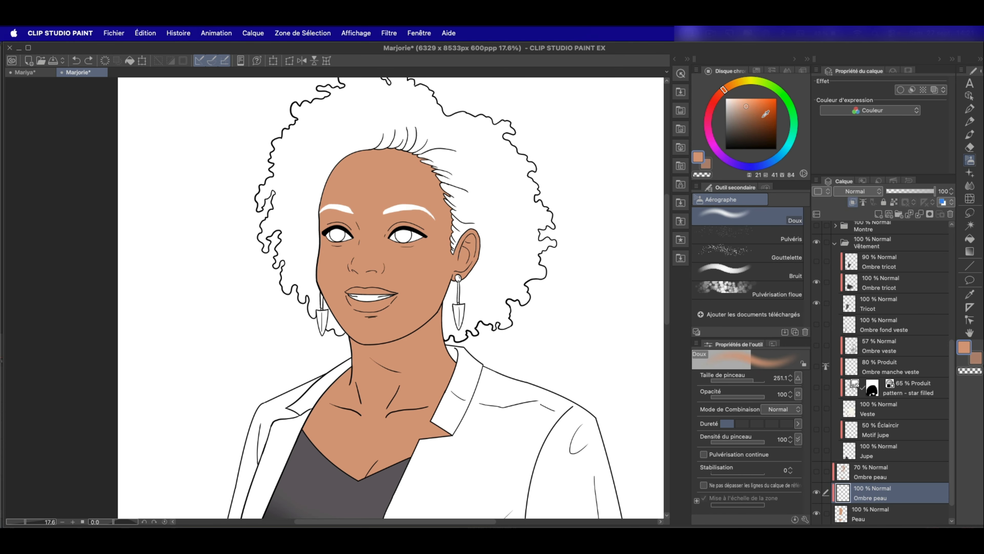
pyautogui.click(747, 117)
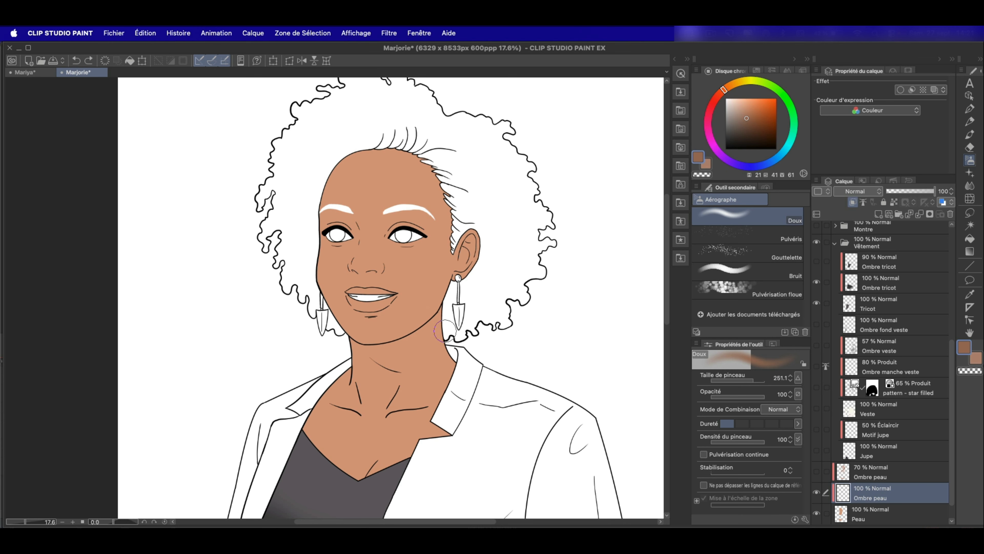
# Airbrush soft brown shadows on the neck below the jaw, inside the ear and along the hairline side of the face.
pyautogui.moveTo(445, 330)
pyautogui.mouseDown()
pyautogui.moveTo(404, 346)
pyautogui.moveTo(437, 325)
pyautogui.mouseUp()
pyautogui.moveTo(368, 365)
pyautogui.mouseDown()
pyautogui.moveTo(356, 361)
pyautogui.moveTo(368, 374)
pyautogui.moveTo(313, 426)
pyautogui.mouseUp()
pyautogui.moveTo(471, 243); pyautogui.dragTo(463, 260)
pyautogui.moveTo(407, 154); pyautogui.dragTo(457, 247)
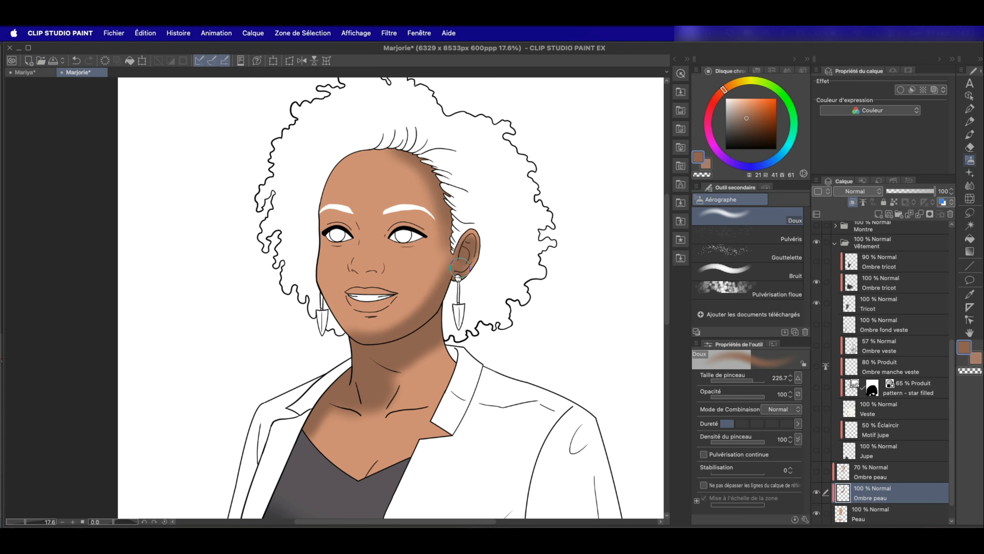
# Soften the airbrushed shadow on the chest and lower neck with the Doux eraser.
pyautogui.press('e')
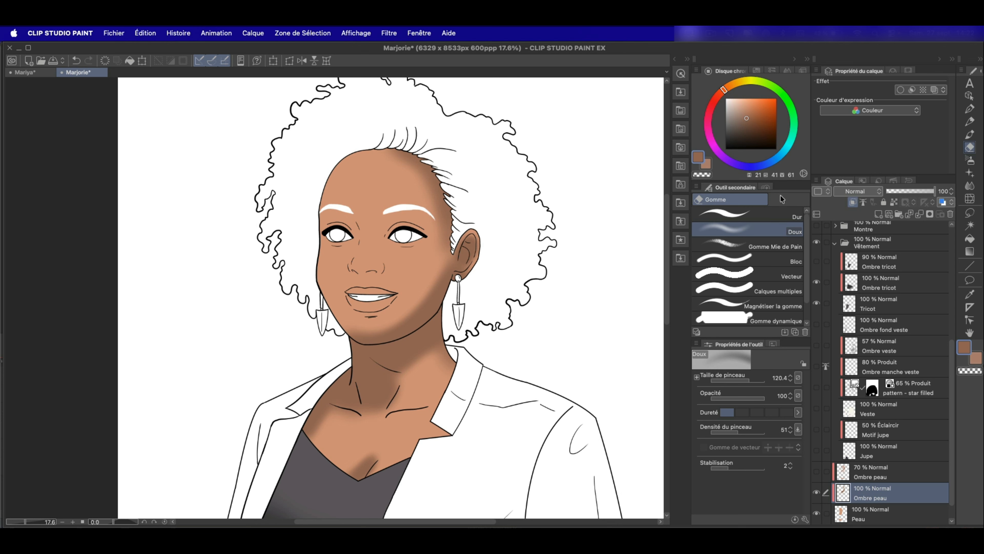
pyautogui.moveTo(370, 456); pyautogui.dragTo(325, 497)
pyautogui.moveTo(336, 409)
pyautogui.mouseDown()
pyautogui.moveTo(315, 435)
pyautogui.moveTo(383, 344)
pyautogui.moveTo(320, 405)
pyautogui.mouseUp()
# Lasso the shadow area on the neck under the jaw, fill it with the brown, deselect, and fade its lower edge with the Doux eraser.
pyautogui.press('m')
pyautogui.click(440, 442)
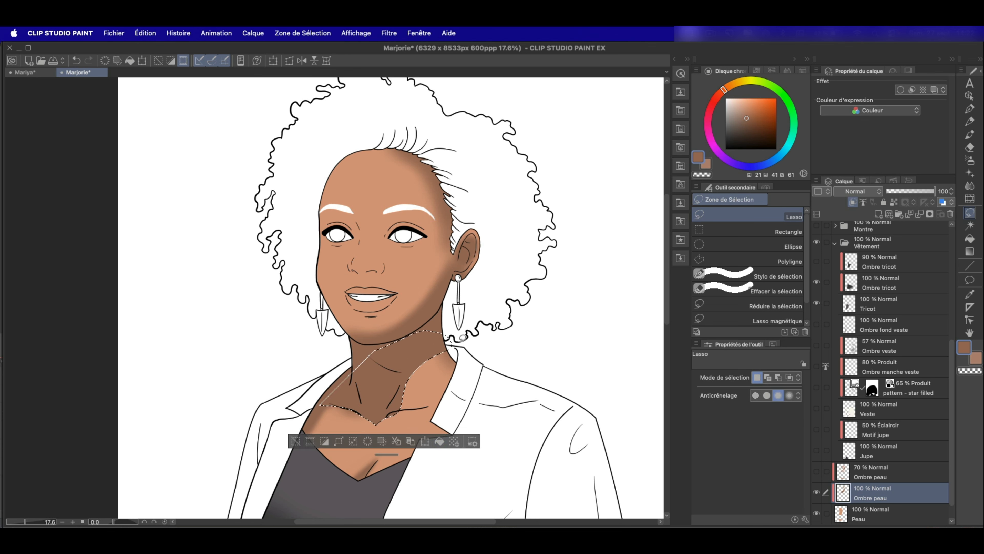
pyautogui.hotkey('ctrl', 'd')
pyautogui.press('e')
pyautogui.moveTo(418, 370)
pyautogui.mouseDown()
pyautogui.moveTo(441, 353)
pyautogui.moveTo(416, 381)
pyautogui.moveTo(404, 419)
pyautogui.moveTo(415, 381)
pyautogui.moveTo(375, 427)
pyautogui.moveTo(334, 416)
pyautogui.moveTo(322, 430)
pyautogui.mouseUp()
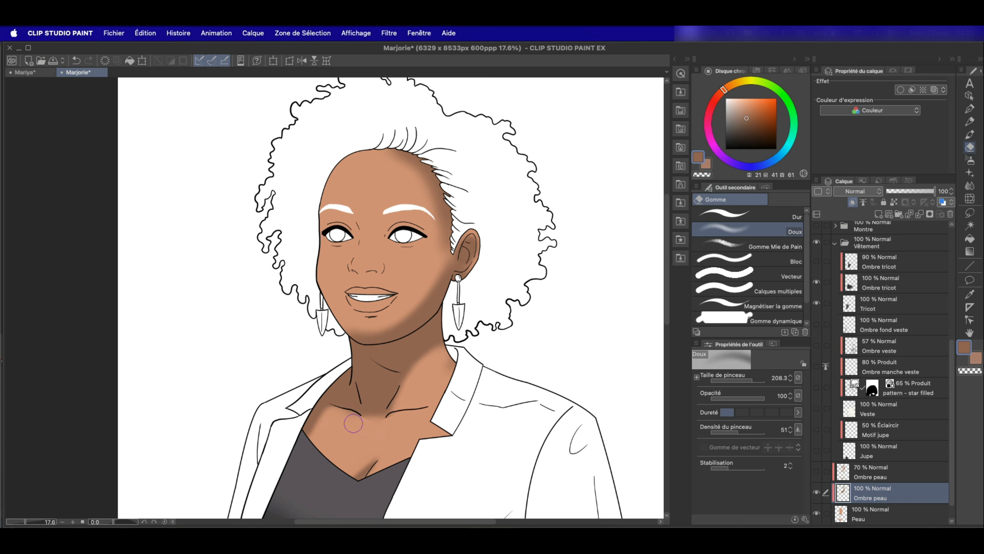
# Lasso the base of the neck, fill it with the shadow brown, deselect, and soften the lower border with the Doux eraser.
pyautogui.press('m')
pyautogui.moveTo(328, 395)
pyautogui.mouseDown()
pyautogui.moveTo(372, 425)
pyautogui.moveTo(397, 372)
pyautogui.mouseUp()
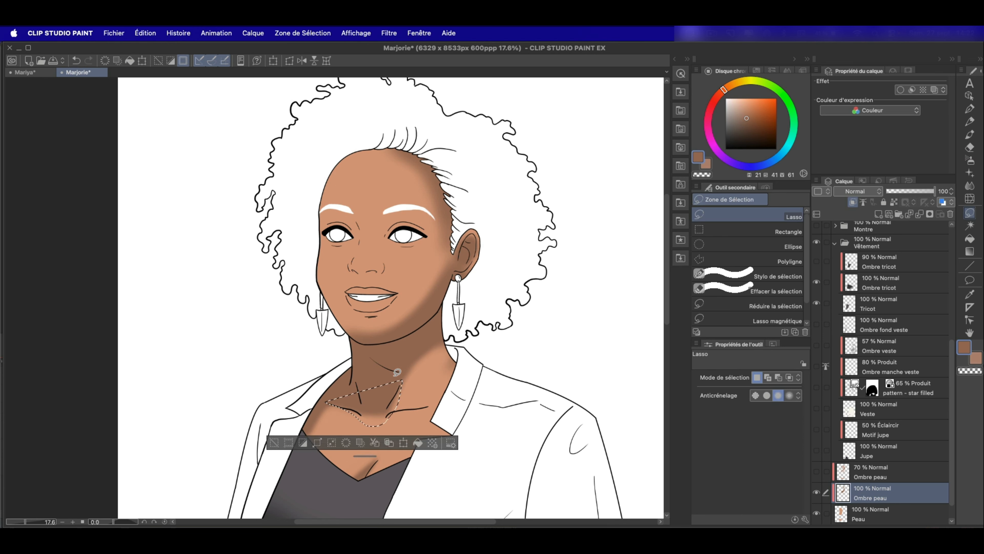
pyautogui.click(417, 442)
pyautogui.press('super+d')
pyautogui.press('e')
pyautogui.moveTo(339, 418)
pyautogui.mouseDown()
pyautogui.moveTo(387, 428)
pyautogui.moveTo(400, 421)
pyautogui.moveTo(374, 427)
pyautogui.moveTo(423, 393)
pyautogui.moveTo(389, 422)
pyautogui.mouseUp()
pyautogui.scroll(-2, 388, 422)
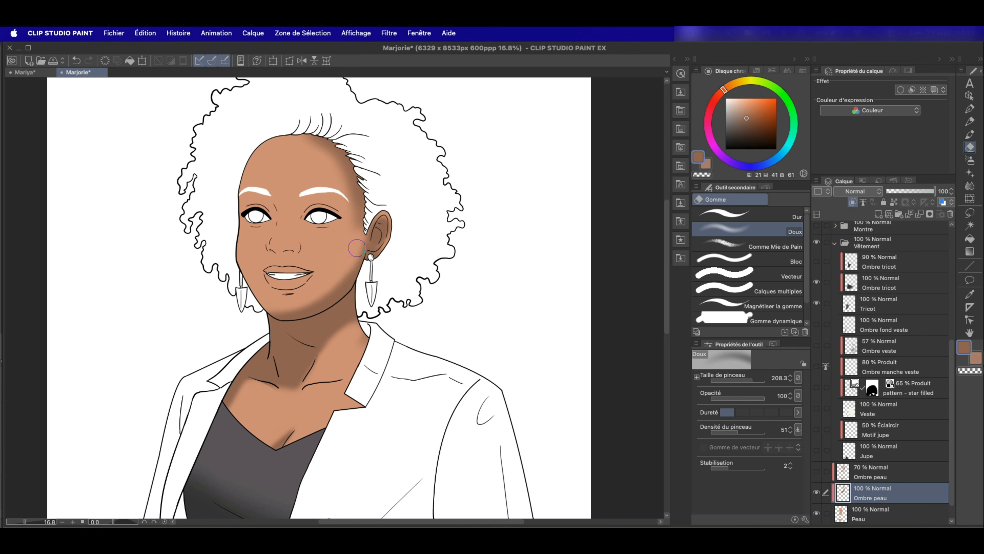
pyautogui.press('b')
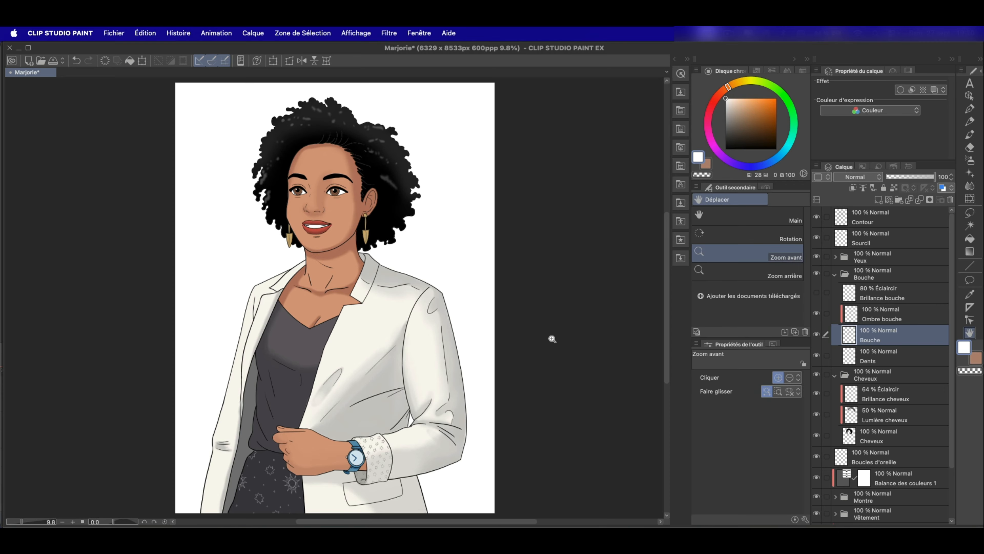
# Add a clipped layer above the Bouche layer and name it Brillance bouche, copying the name from the existing highlight layer.
pyautogui.moveTo(312, 227); pyautogui.dragTo(388, 256)
pyautogui.hotkey('shift', 'space')
pyautogui.moveTo(368, 341); pyautogui.dragTo(378, 302)
pyautogui.press('super+space')
pyautogui.moveTo(376, 304); pyautogui.dragTo(395, 320)
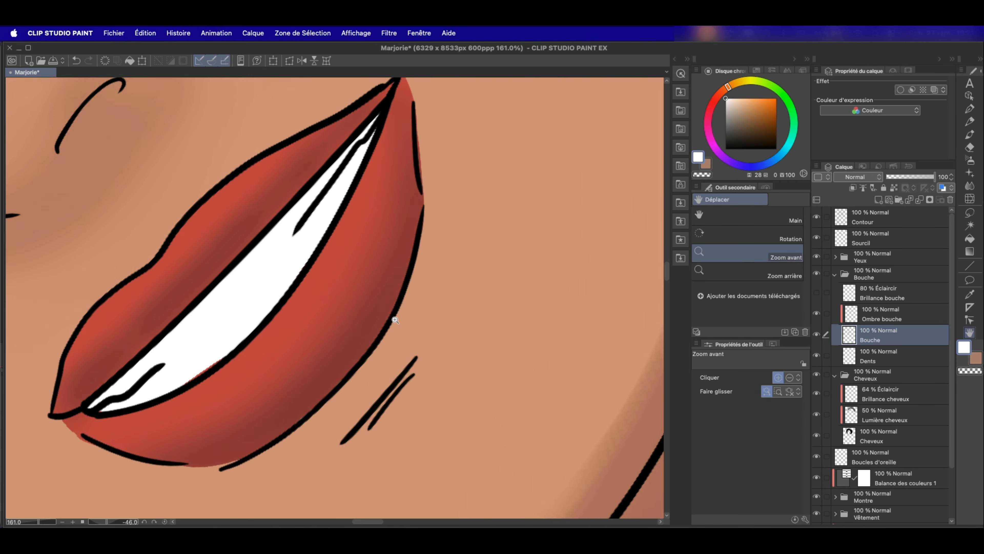
pyautogui.click(879, 200)
pyautogui.doubleClick(889, 296)
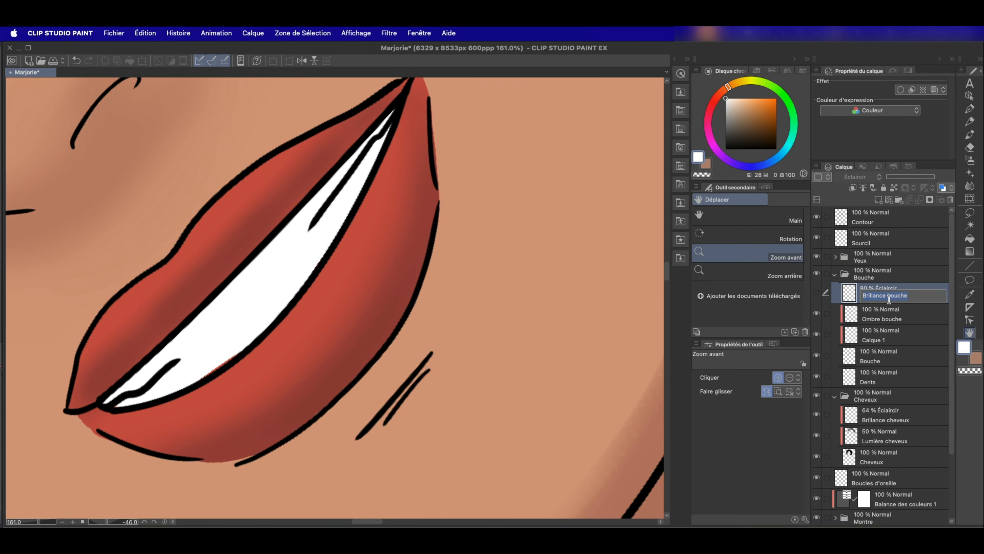
pyautogui.press('super+c')
pyautogui.doubleClick(874, 340)
pyautogui.press('super+v')
pyautogui.press('Return')
# Lasso one long and one small oval highlight on the lower lip, fill both with white and deselect.
pyautogui.press('b')
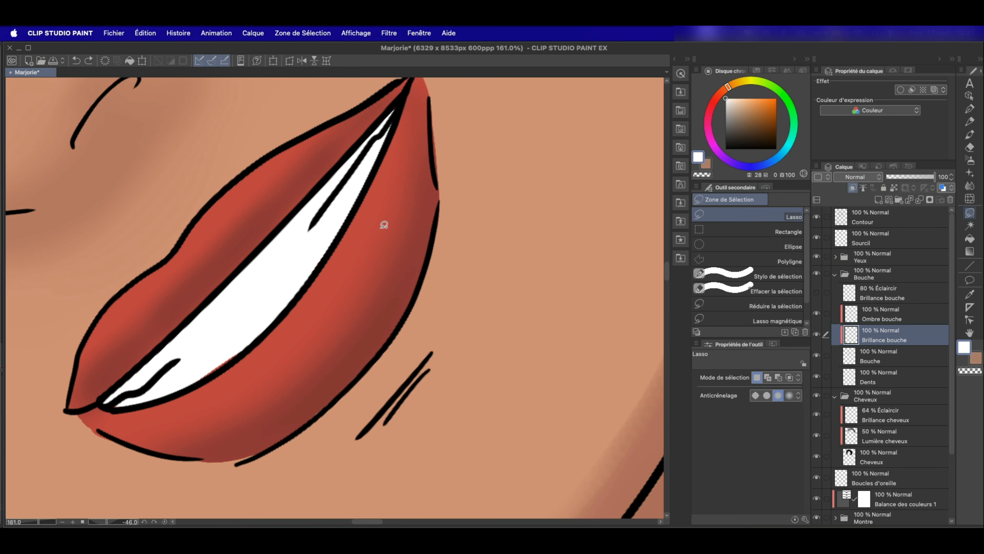
pyautogui.moveTo(381, 232)
pyautogui.mouseDown()
pyautogui.moveTo(402, 222)
pyautogui.moveTo(402, 240)
pyautogui.moveTo(365, 264)
pyautogui.moveTo(373, 288)
pyautogui.mouseUp()
pyautogui.moveTo(392, 212)
pyautogui.mouseDown()
pyautogui.moveTo(411, 190)
pyautogui.moveTo(402, 196)
pyautogui.mouseUp()
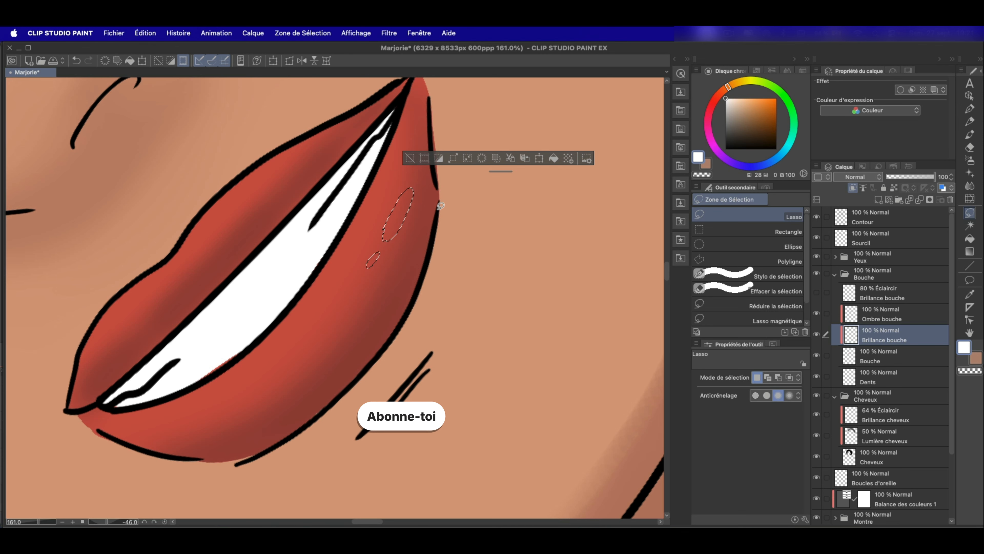
pyautogui.click(553, 158)
pyautogui.press('super+d')
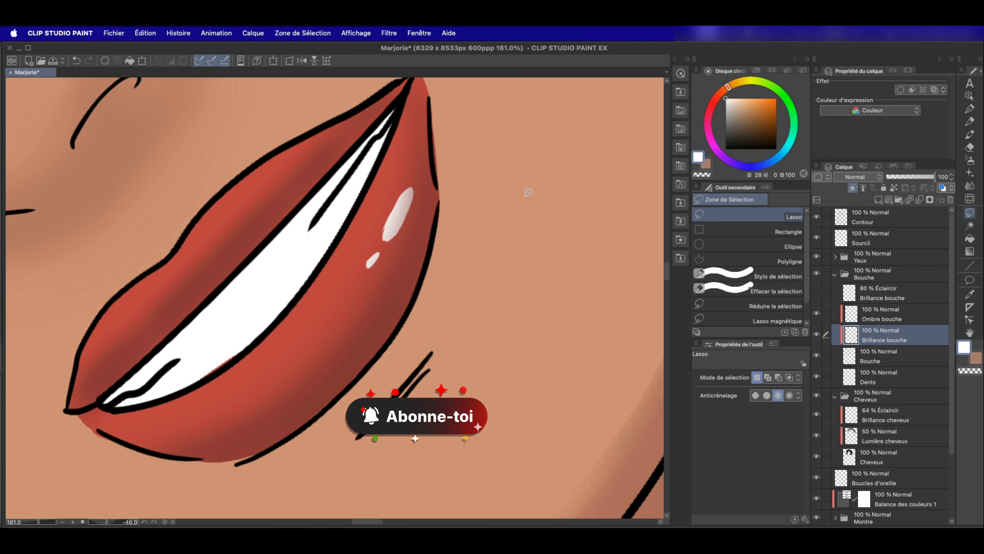
# Adjust the shape and placement of both lip highlights with a scale and rotate transform.
pyautogui.press('super+t')
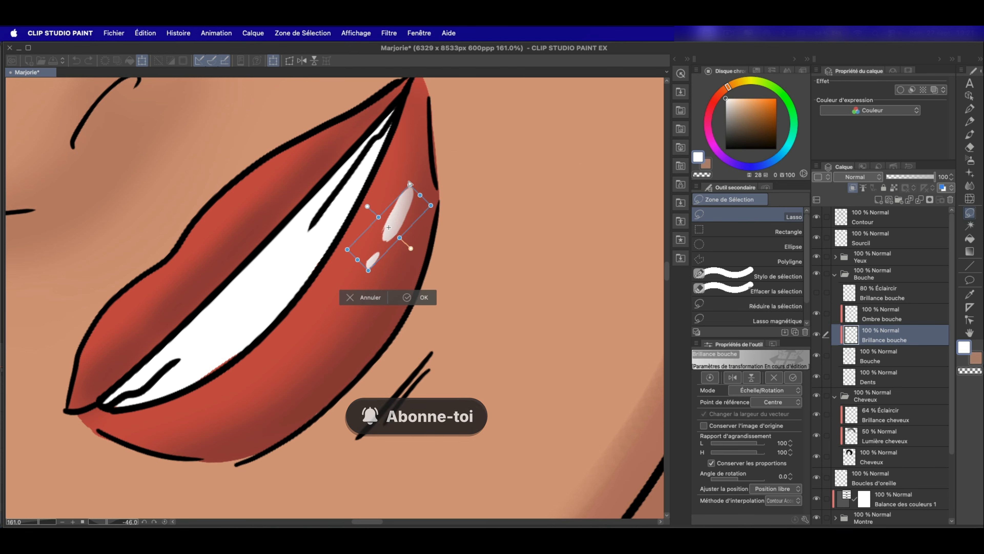
pyautogui.moveTo(411, 185); pyautogui.dragTo(406, 187)
pyautogui.moveTo(370, 272)
pyautogui.mouseDown()
pyautogui.moveTo(380, 256)
pyautogui.moveTo(420, 263)
pyautogui.mouseUp()
pyautogui.click(413, 305)
# Refine the edges of the larger lip highlight with the Doux eraser and the Dur eraser at size 9.
pyautogui.press('e')
pyautogui.moveTo(434, 162); pyautogui.dragTo(438, 148)
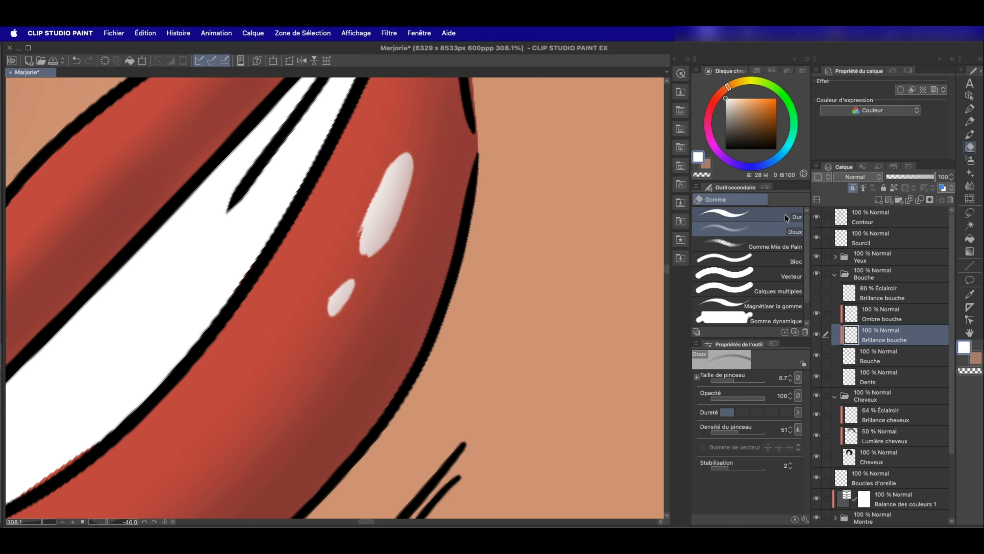
pyautogui.click(724, 216)
pyautogui.moveTo(354, 260); pyautogui.dragTo(346, 222)
pyautogui.press('super+z')
pyautogui.press('[')
pyautogui.press('[')
pyautogui.press('[')
pyautogui.moveTo(394, 246)
pyautogui.mouseDown()
pyautogui.moveTo(357, 239)
pyautogui.moveTo(380, 205)
pyautogui.moveTo(338, 273)
pyautogui.moveTo(388, 162)
pyautogui.moveTo(400, 180)
pyautogui.moveTo(360, 236)
pyautogui.mouseUp()
pyautogui.scroll(1, 361, 237)
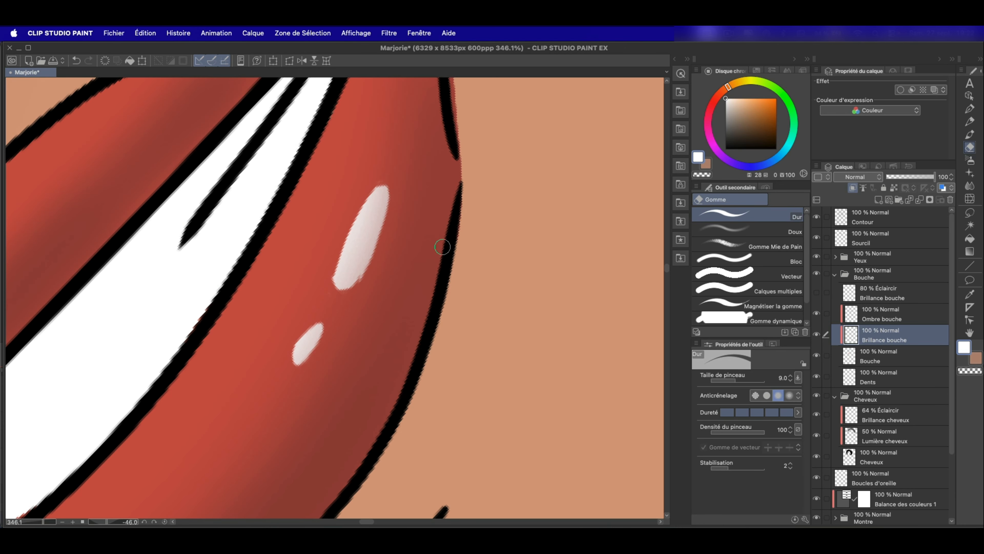
# Set the opacity of the active Brillance bouche layer to 50.
pyautogui.click(943, 179)
pyautogui.write('50')
pyautogui.press('Return')
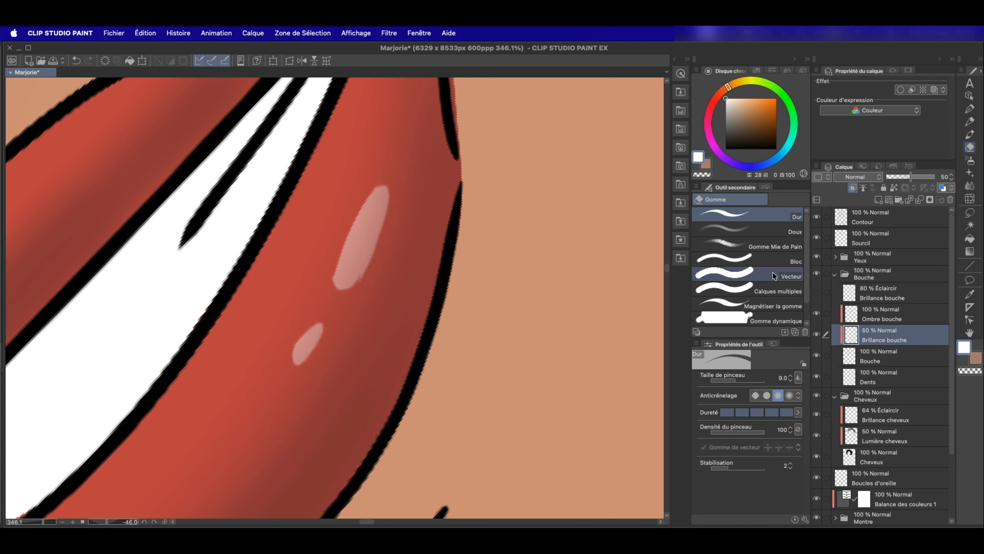
# Try to soften the long sides of the larger lip highlight with the Doux eraser at size 10.8.
pyautogui.click(788, 233)
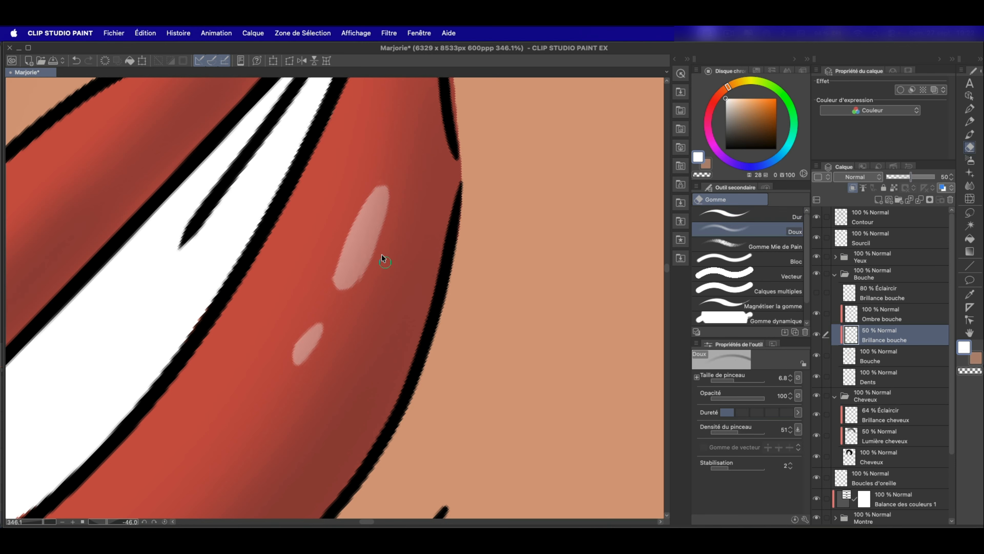
pyautogui.press('[')
pyautogui.press('[')
pyautogui.press(']')
pyautogui.press(']')
pyautogui.press(']')
pyautogui.press(']')
pyautogui.press(']')
pyautogui.press(']')
pyautogui.moveTo(396, 227); pyautogui.dragTo(366, 272)
pyautogui.moveTo(364, 197); pyautogui.dragTo(328, 274)
pyautogui.moveTo(364, 196); pyautogui.dragTo(325, 278)
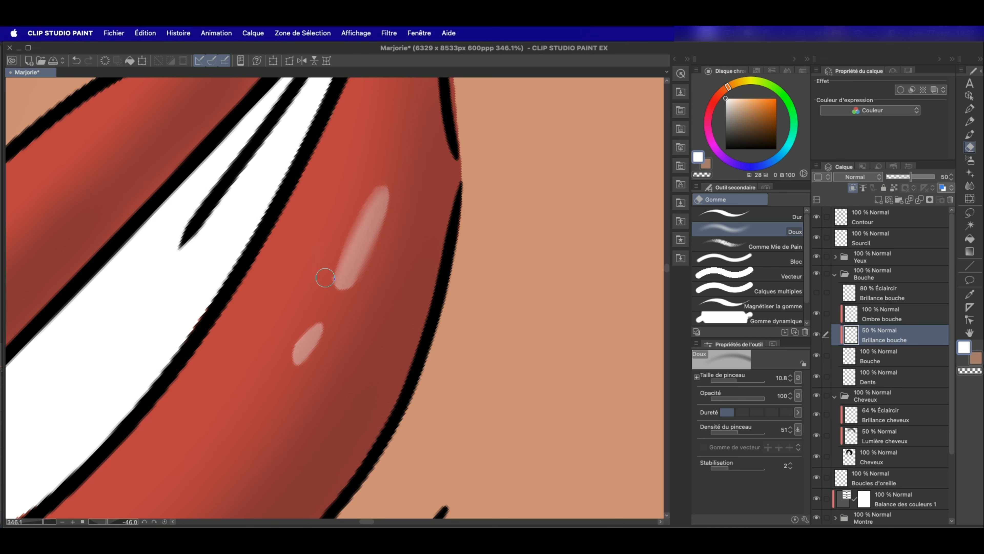
# Undo the soft eraser strokes and the opacity change on the Brillance bouche layer.
pyautogui.press('super+z')
pyautogui.press('super+z')
pyautogui.press('super+z')
# Lasso slightly larger ovals around both lower-lip highlights, fill them with white and deselect.
pyautogui.press('m')
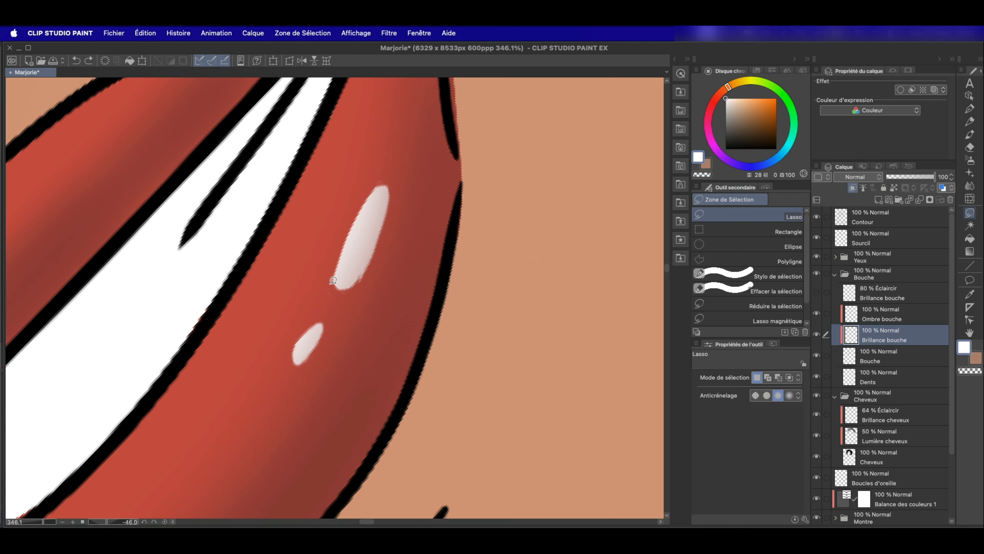
pyautogui.moveTo(333, 280); pyautogui.dragTo(333, 289)
pyautogui.moveTo(321, 325); pyautogui.dragTo(321, 321)
pyautogui.click(477, 179)
pyautogui.press('super+d')
# Soften the edges of both lip highlights with the Flou blending tool at size 11.6.
pyautogui.click(972, 186)
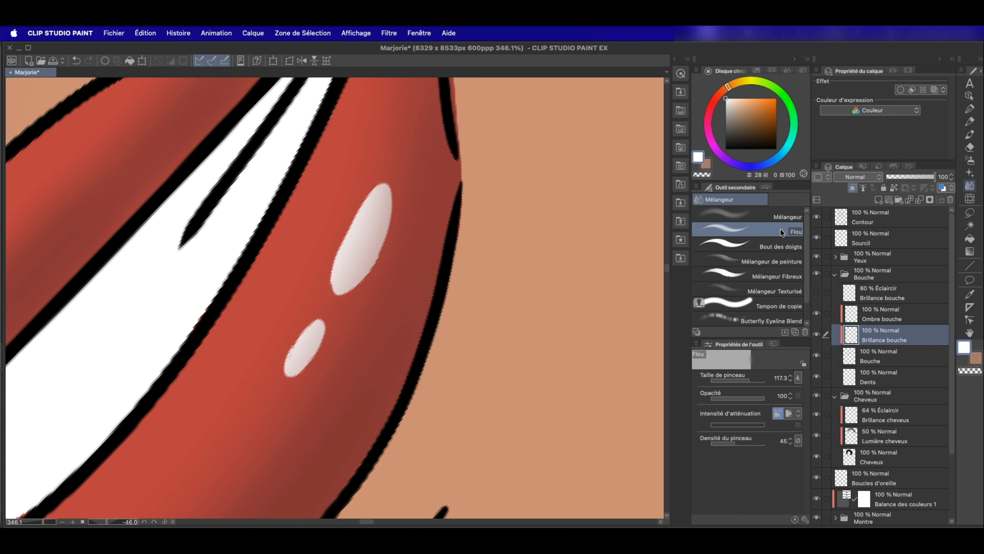
pyautogui.keyDown('alt'); pyautogui.keyDown('super'); pyautogui.moveTo(419, 260); pyautogui.dragTo(351, 233); pyautogui.keyUp('super'); pyautogui.keyUp('alt')
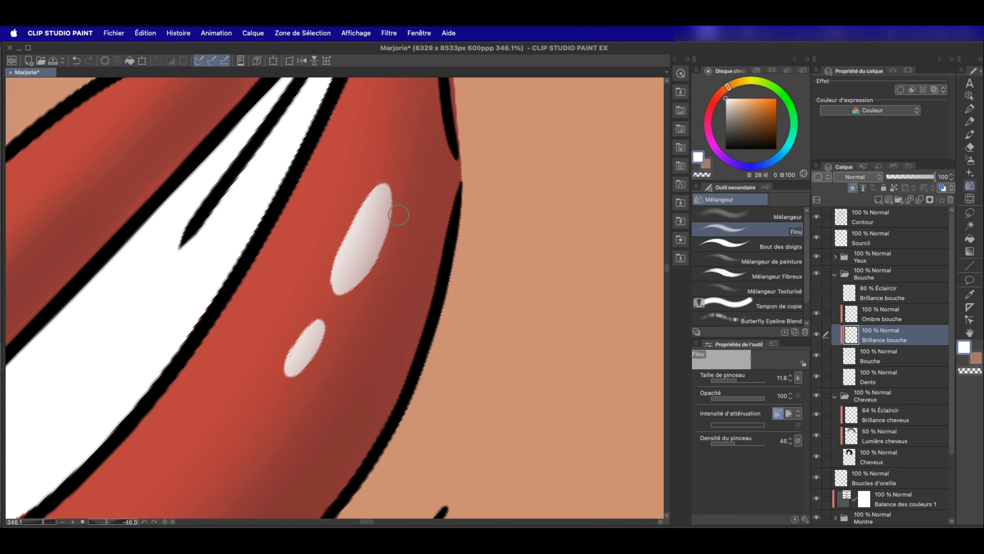
pyautogui.moveTo(391, 209)
pyautogui.mouseDown()
pyautogui.moveTo(383, 264)
pyautogui.moveTo(346, 227)
pyautogui.moveTo(335, 288)
pyautogui.moveTo(298, 378)
pyautogui.mouseUp()
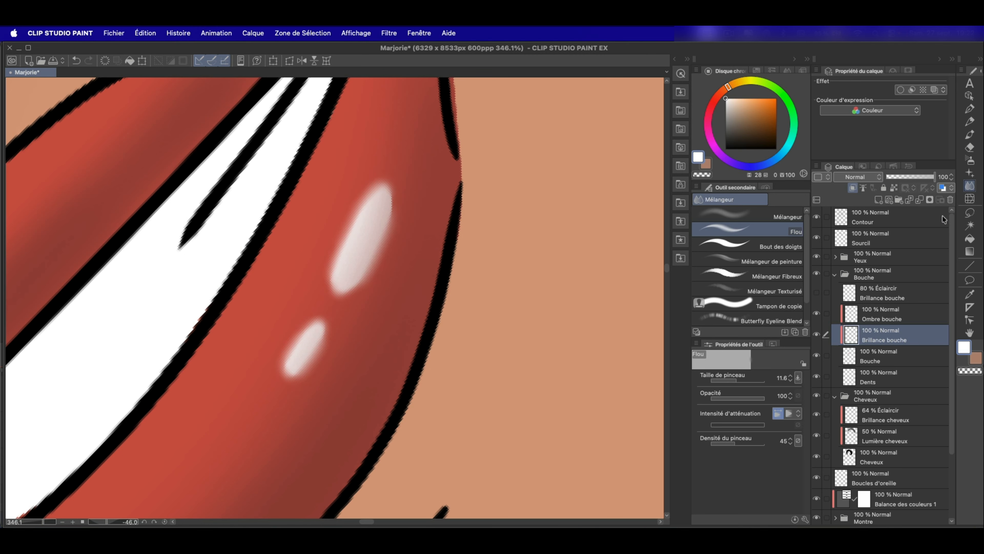
# Lower the opacity of the Brillance bouche layer with the blurred highlights to 50.
pyautogui.click(943, 177)
pyautogui.write('50')
pyautogui.press('Return')
pyautogui.press('super+0')
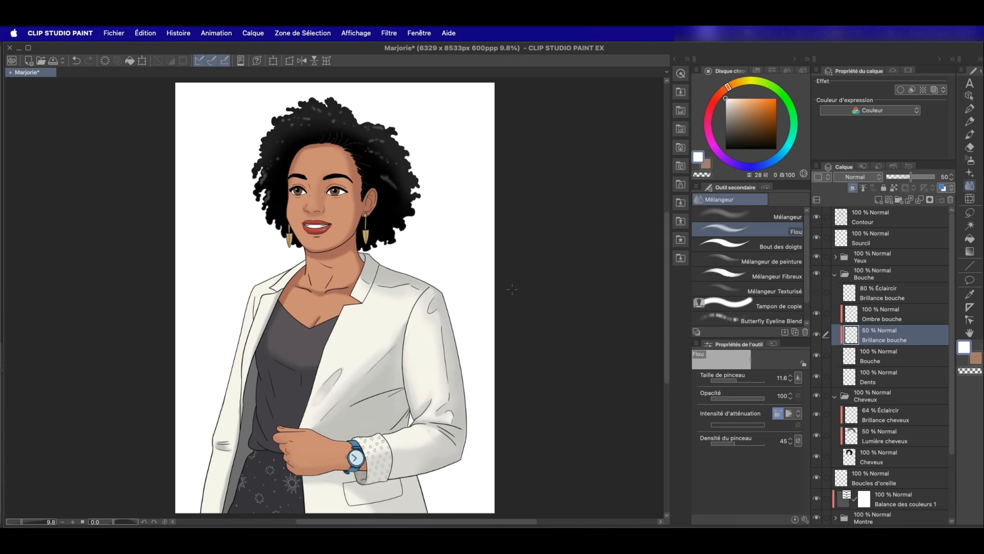